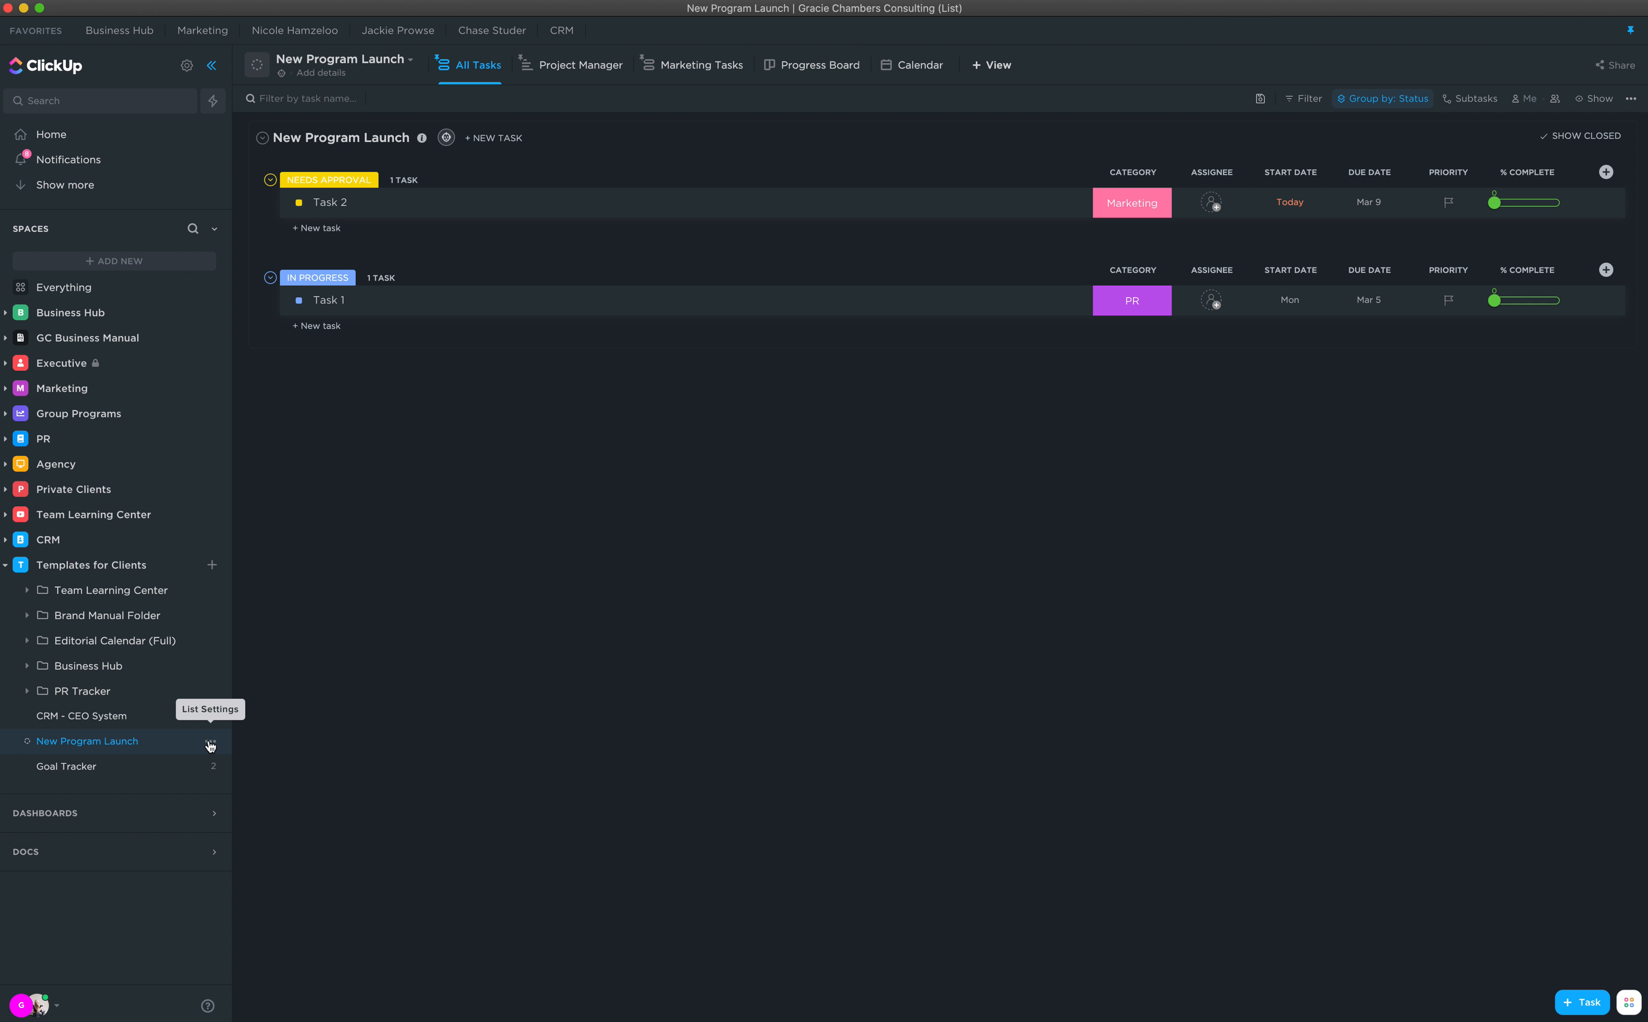
Step: Rename the New Program Launch list to Spring Group Program Launch
click(211, 743)
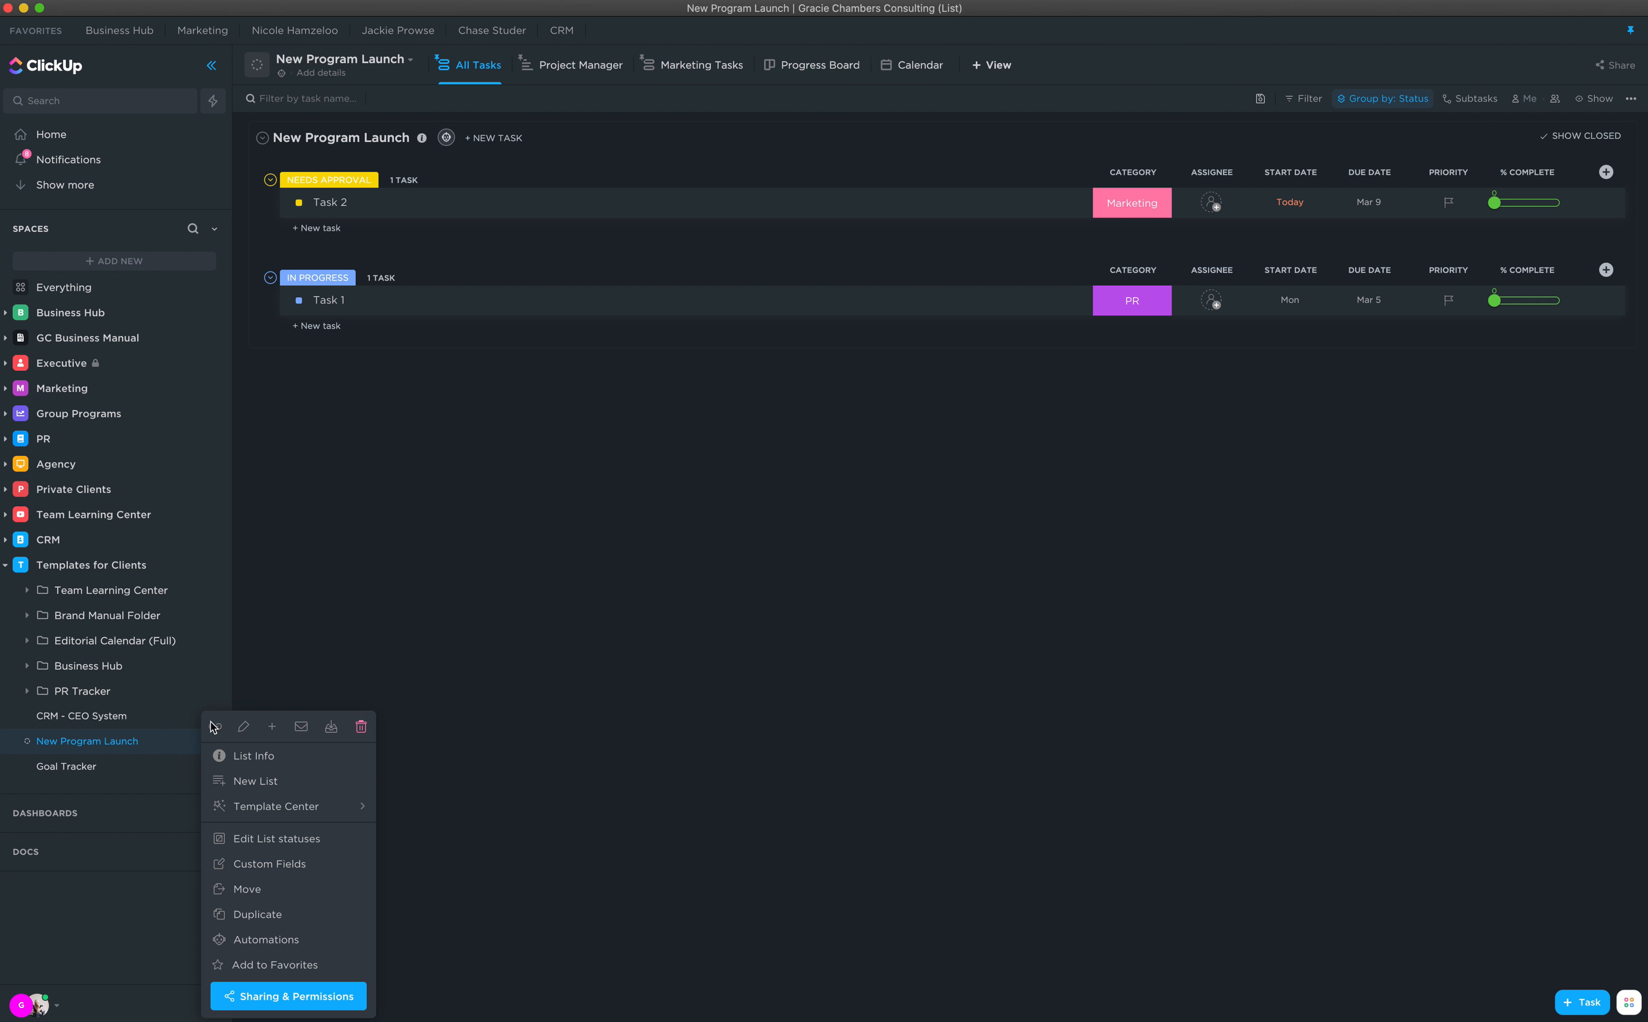
click(309, 654)
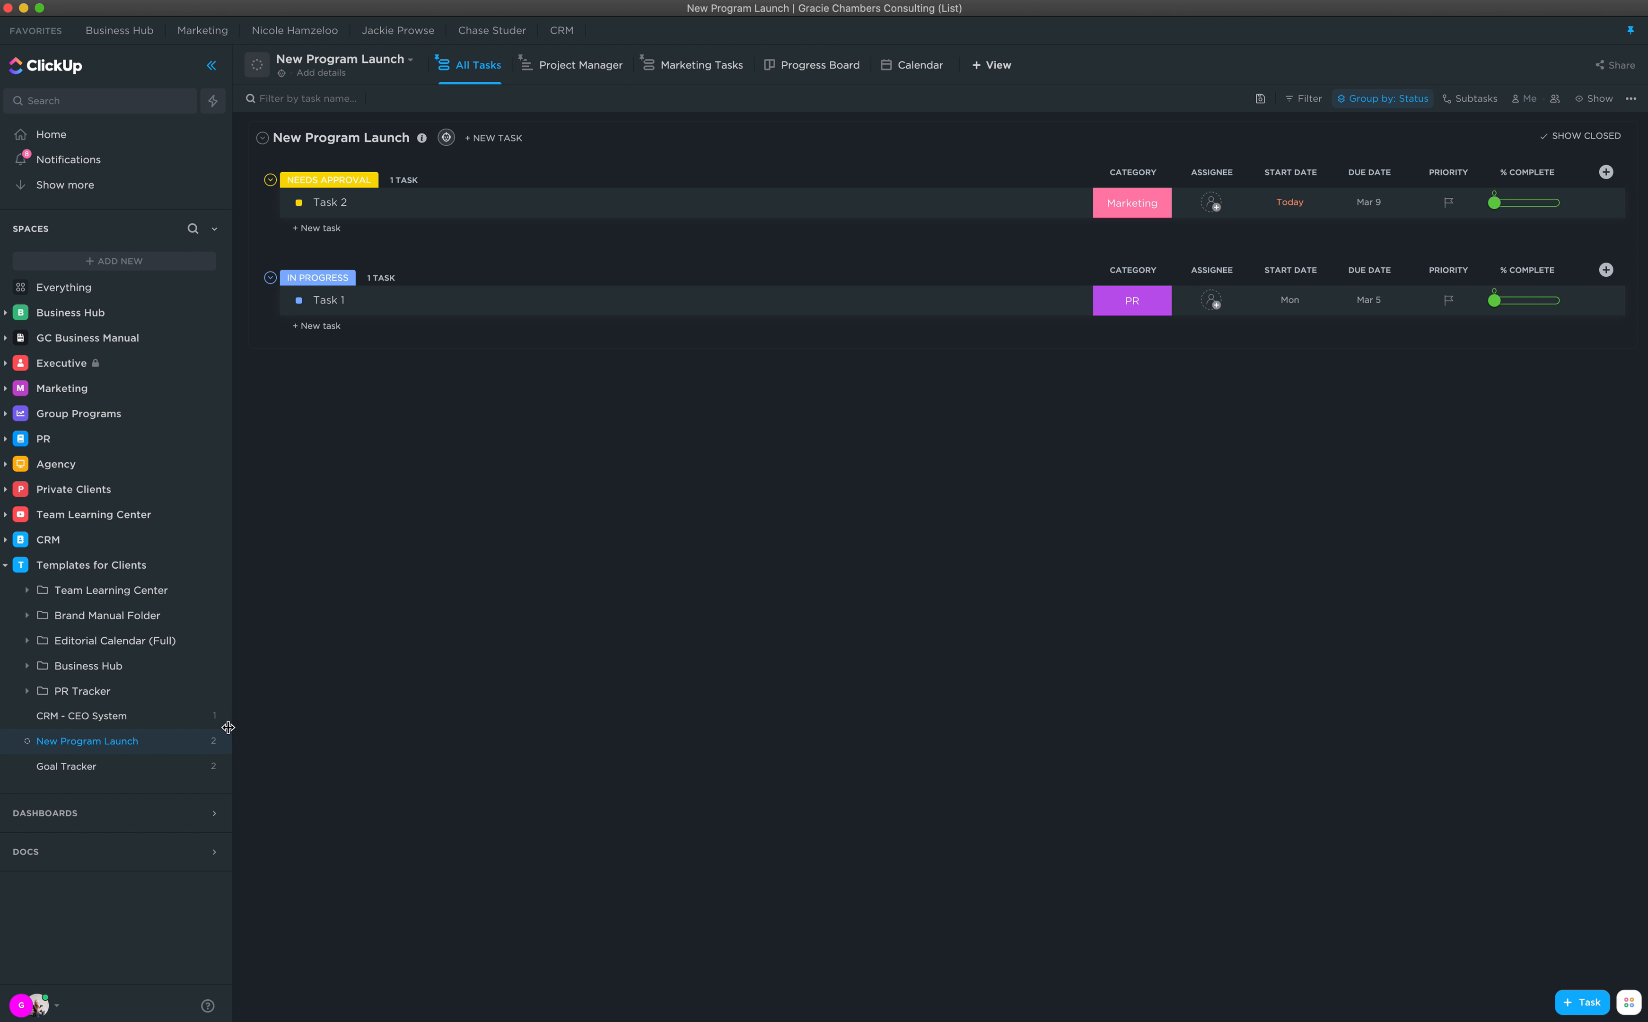
click(211, 741)
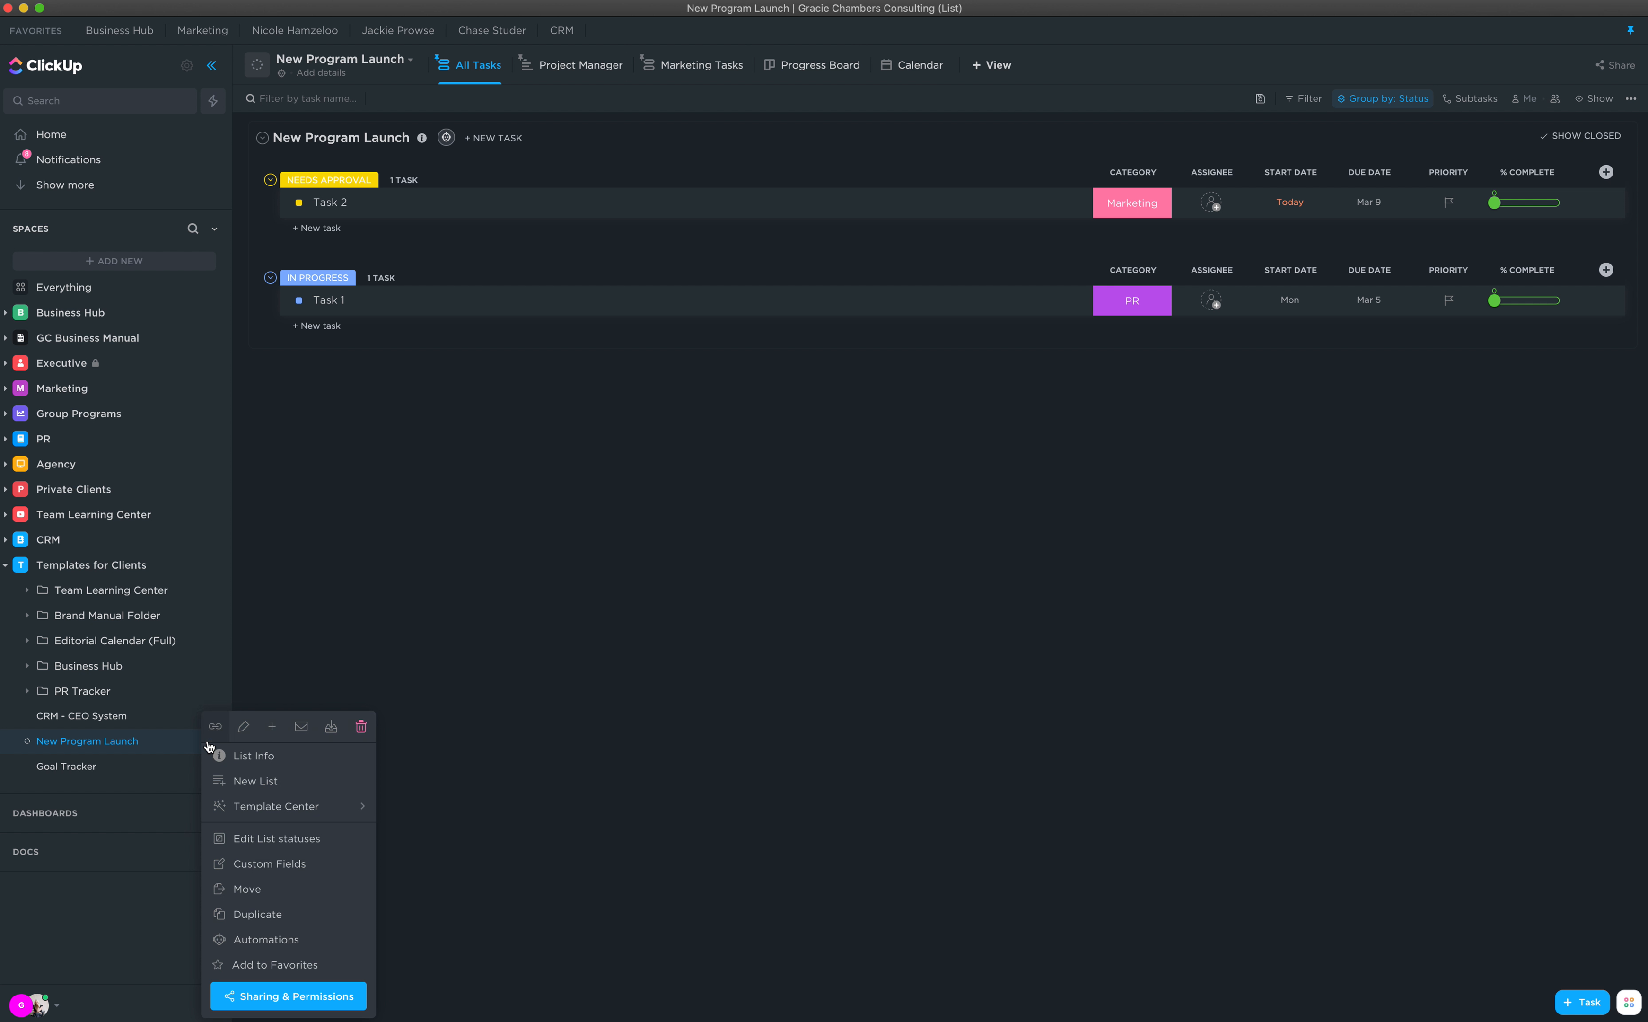
click(245, 727)
key(super+a)
text(S)
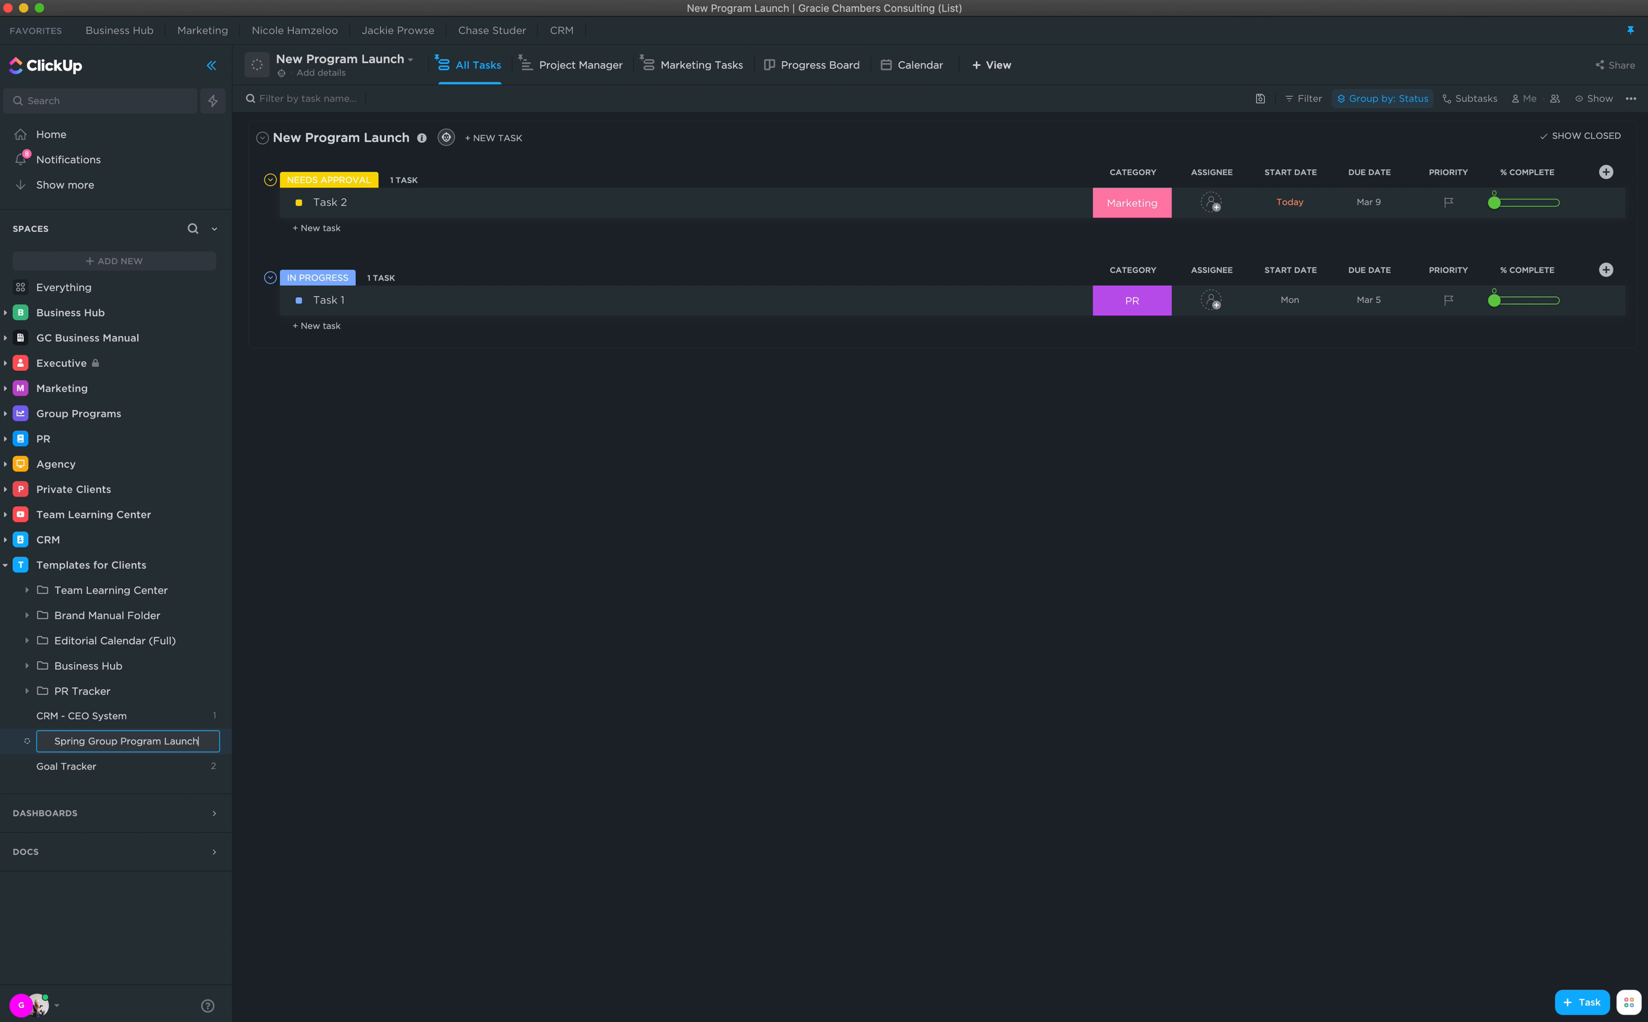
key(Return)
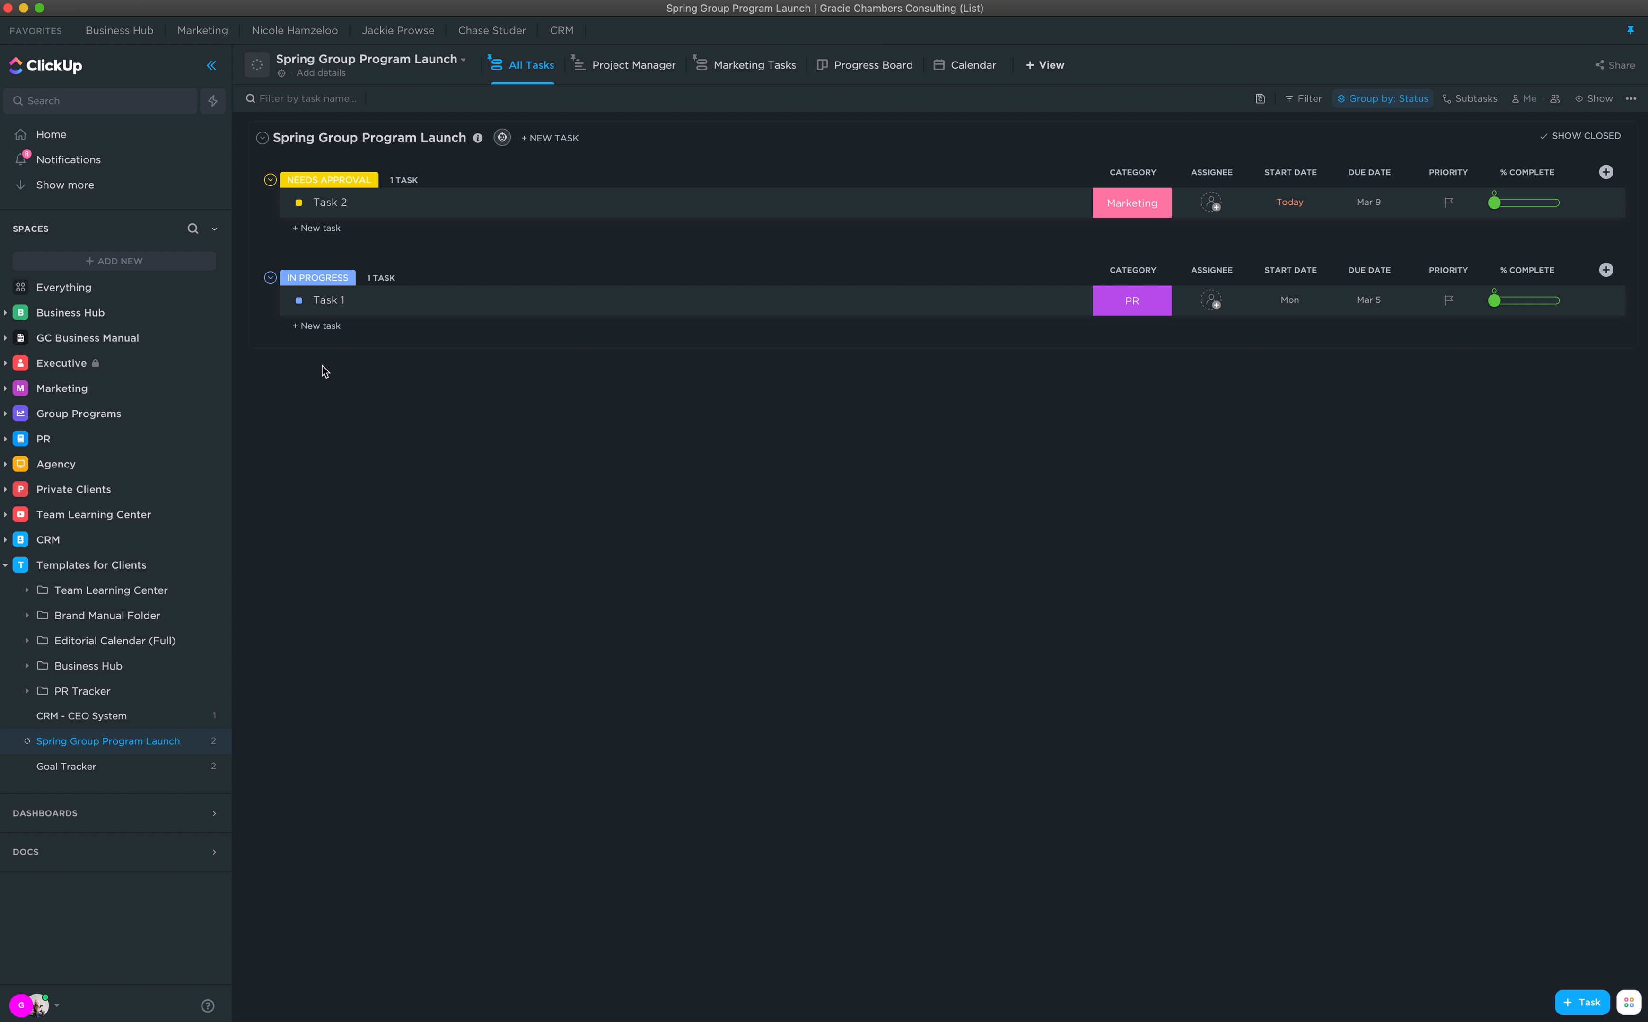
Step: Add a task named Design branding to the In Progress group
click(315, 326)
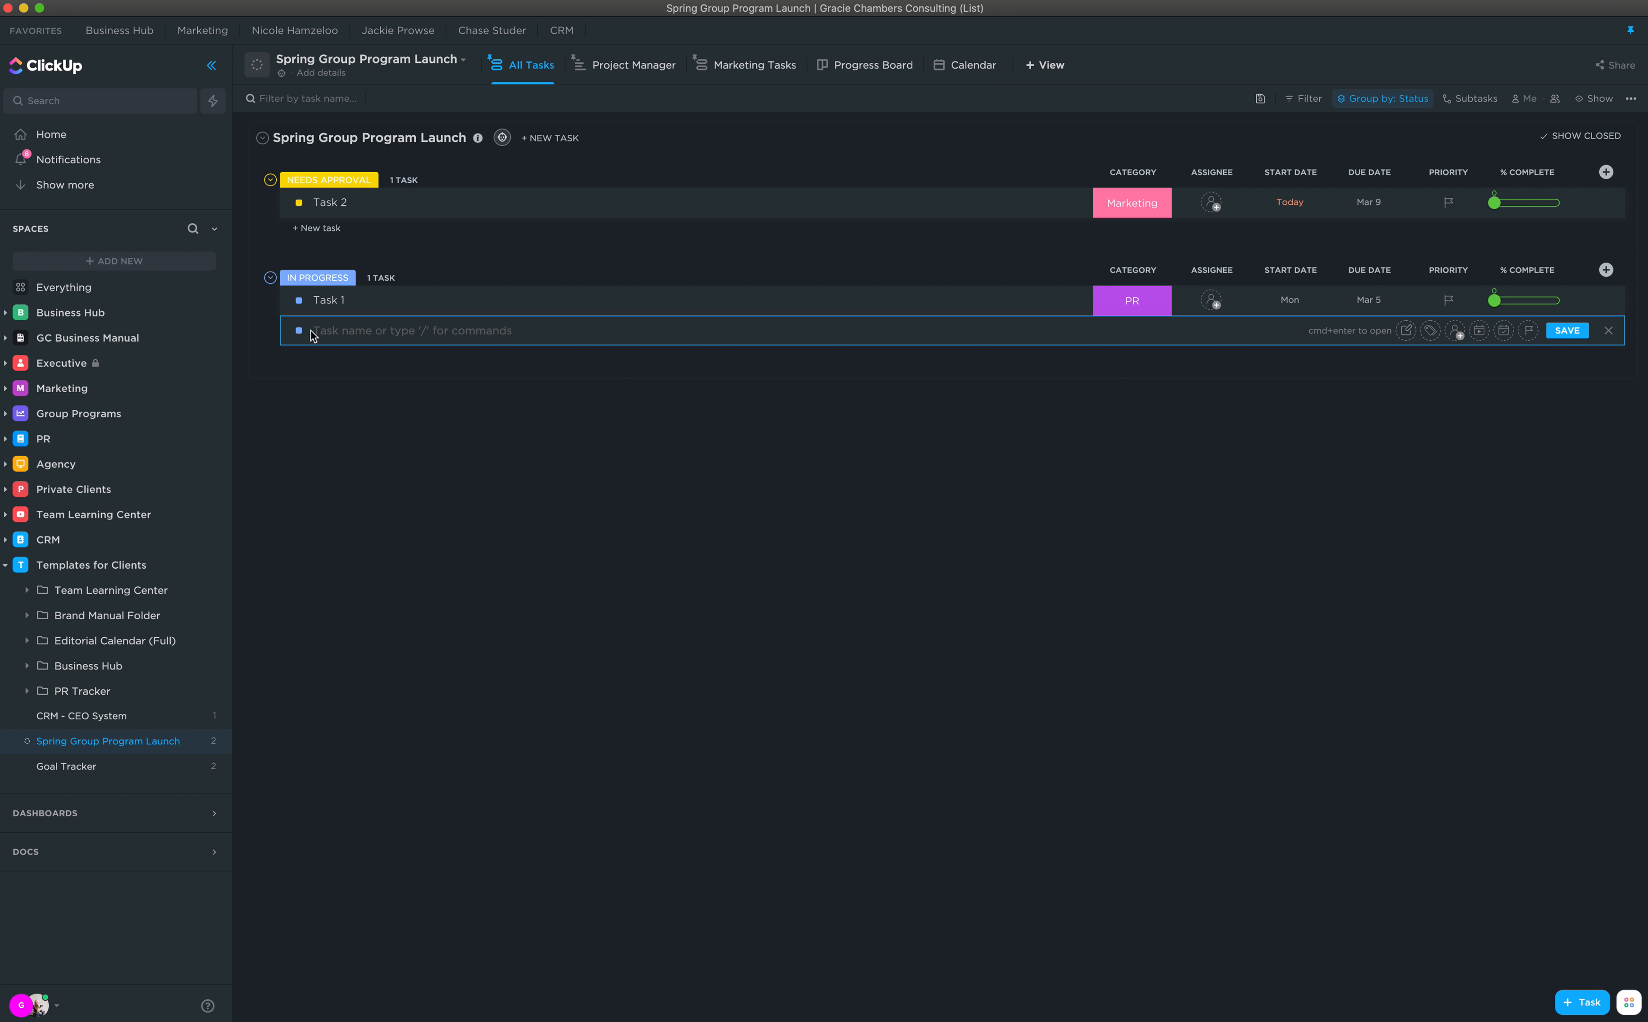
text(Design branding)
key(Return)
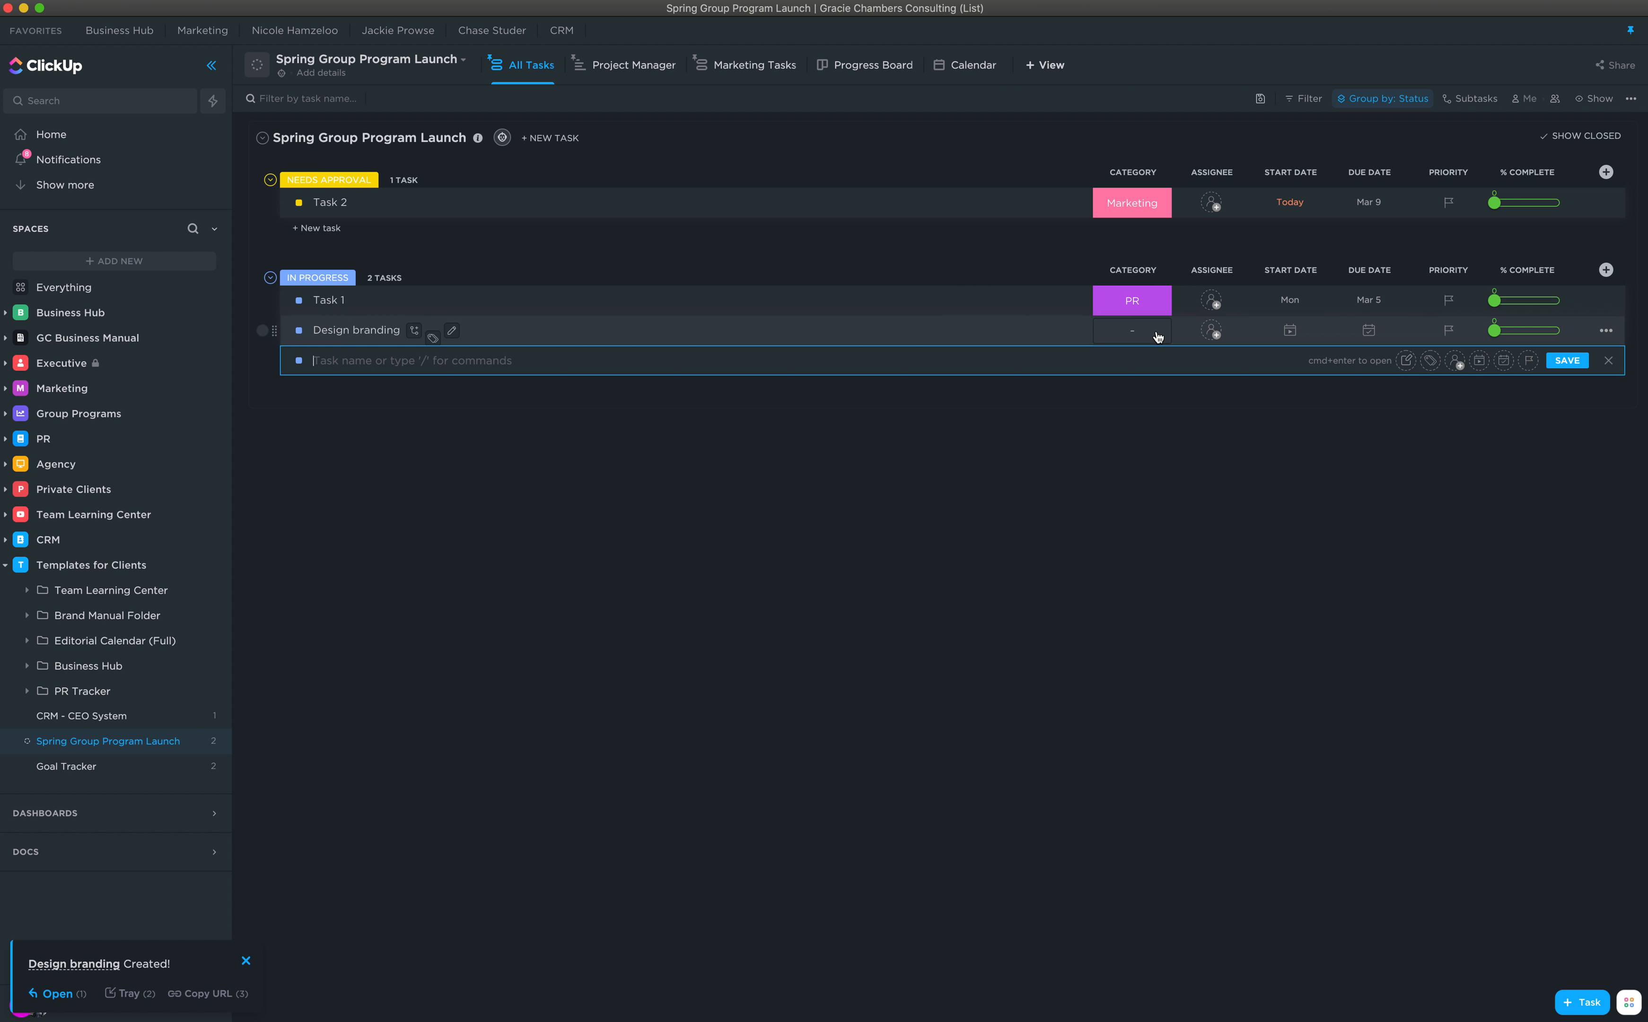
Step: Set Design branding's category to Marketing and its status to Not Started
click(1156, 337)
click(1194, 457)
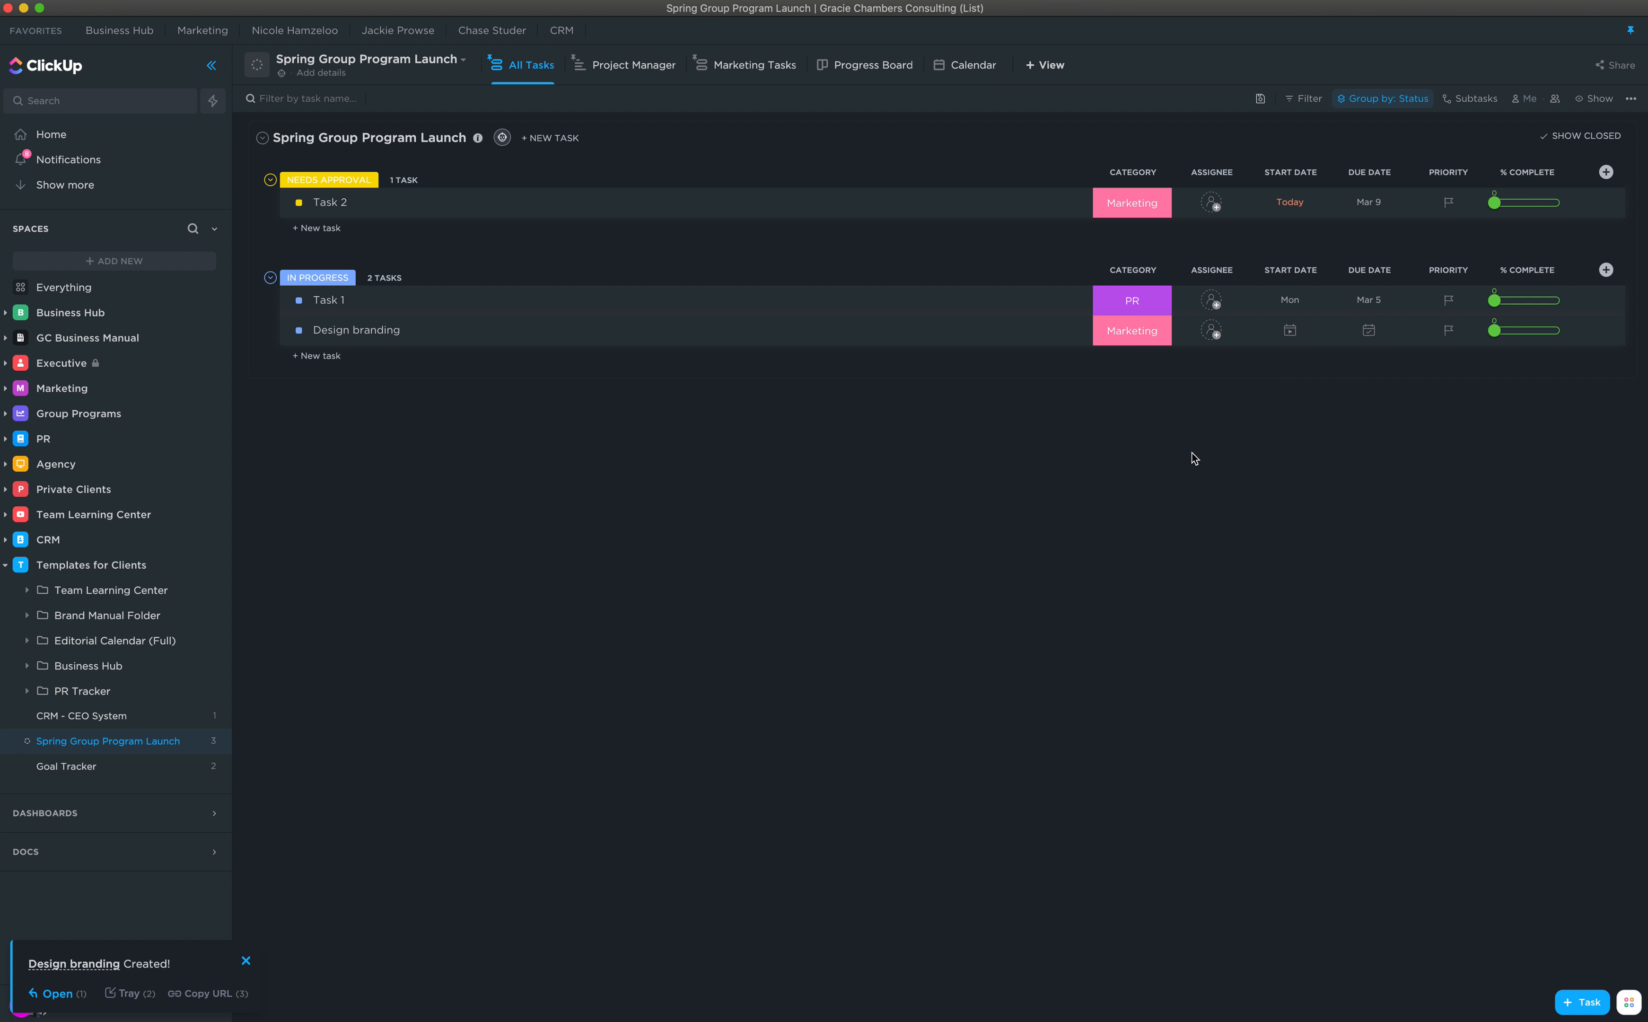
click(299, 331)
click(338, 415)
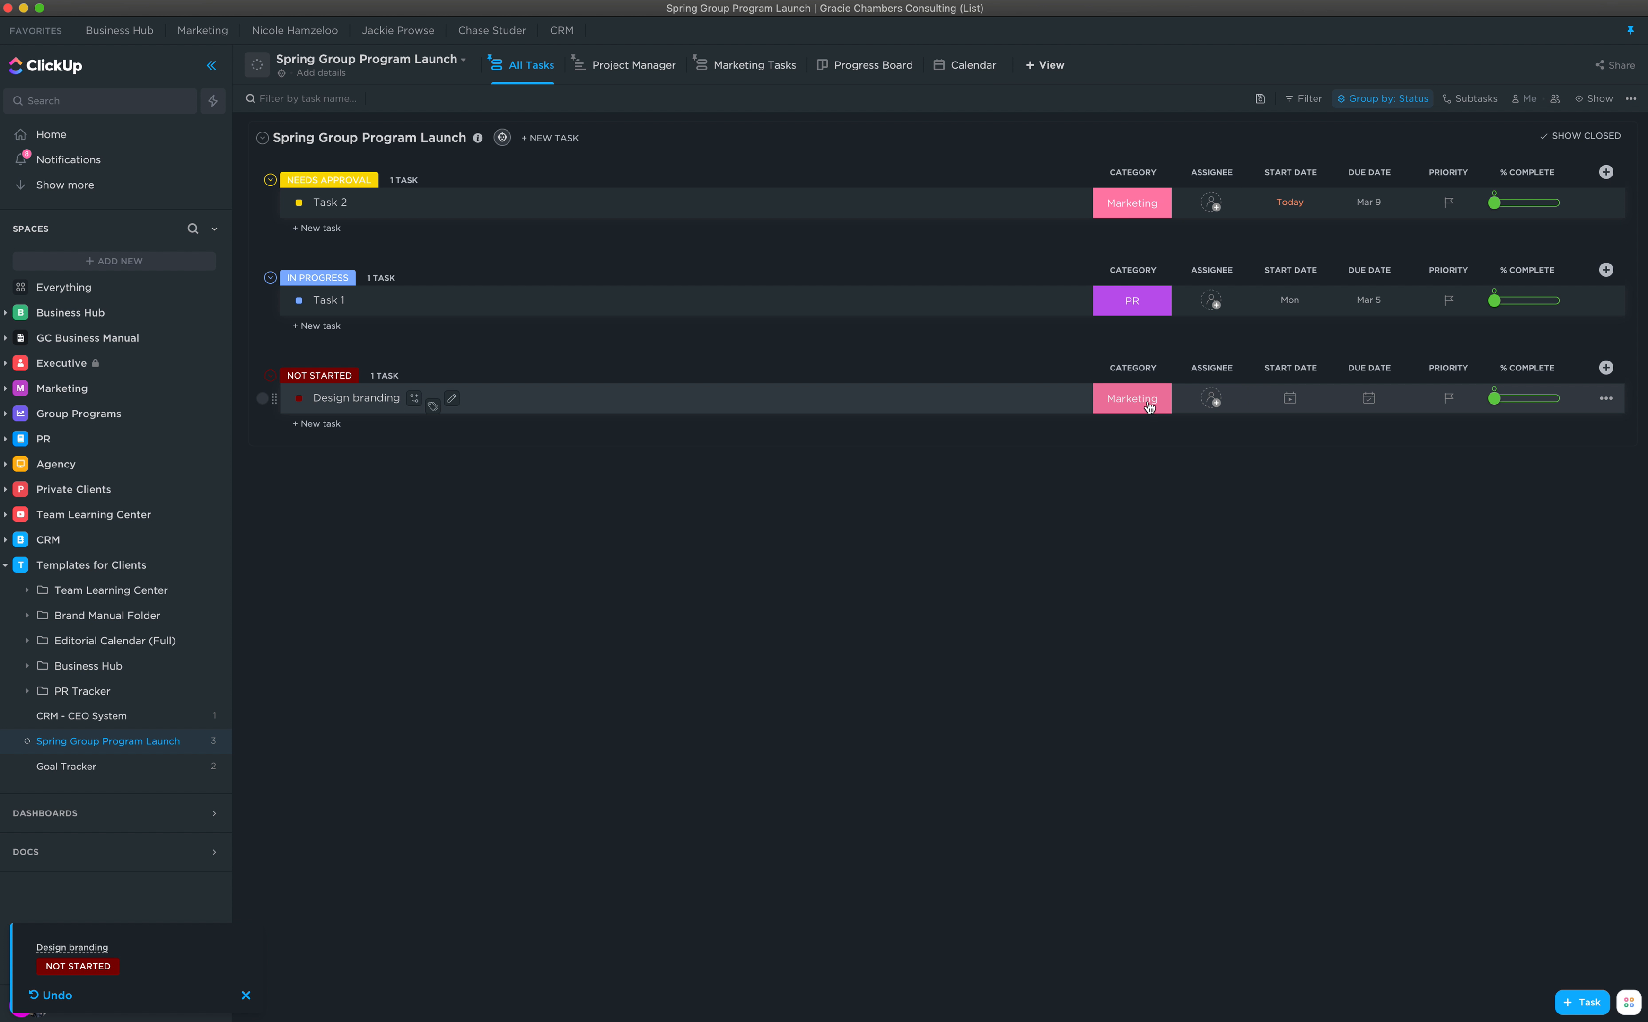
Step: Group the All Tasks list by the Category custom field
click(1395, 102)
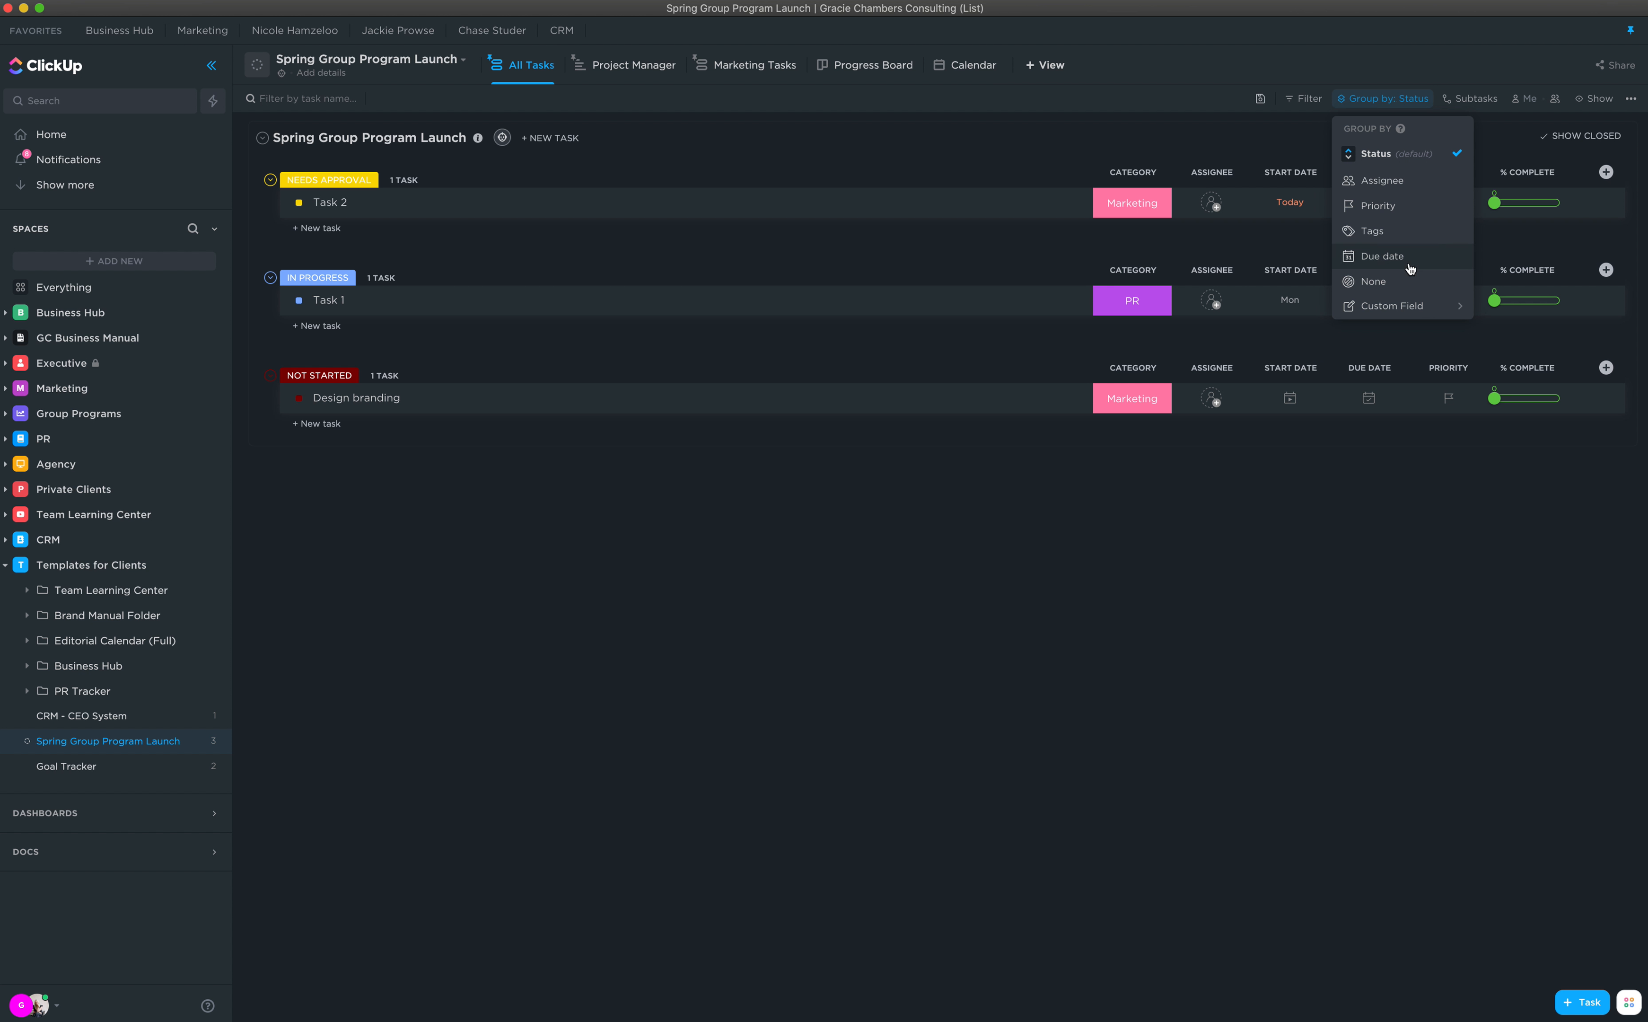
mouse_move(1409, 310)
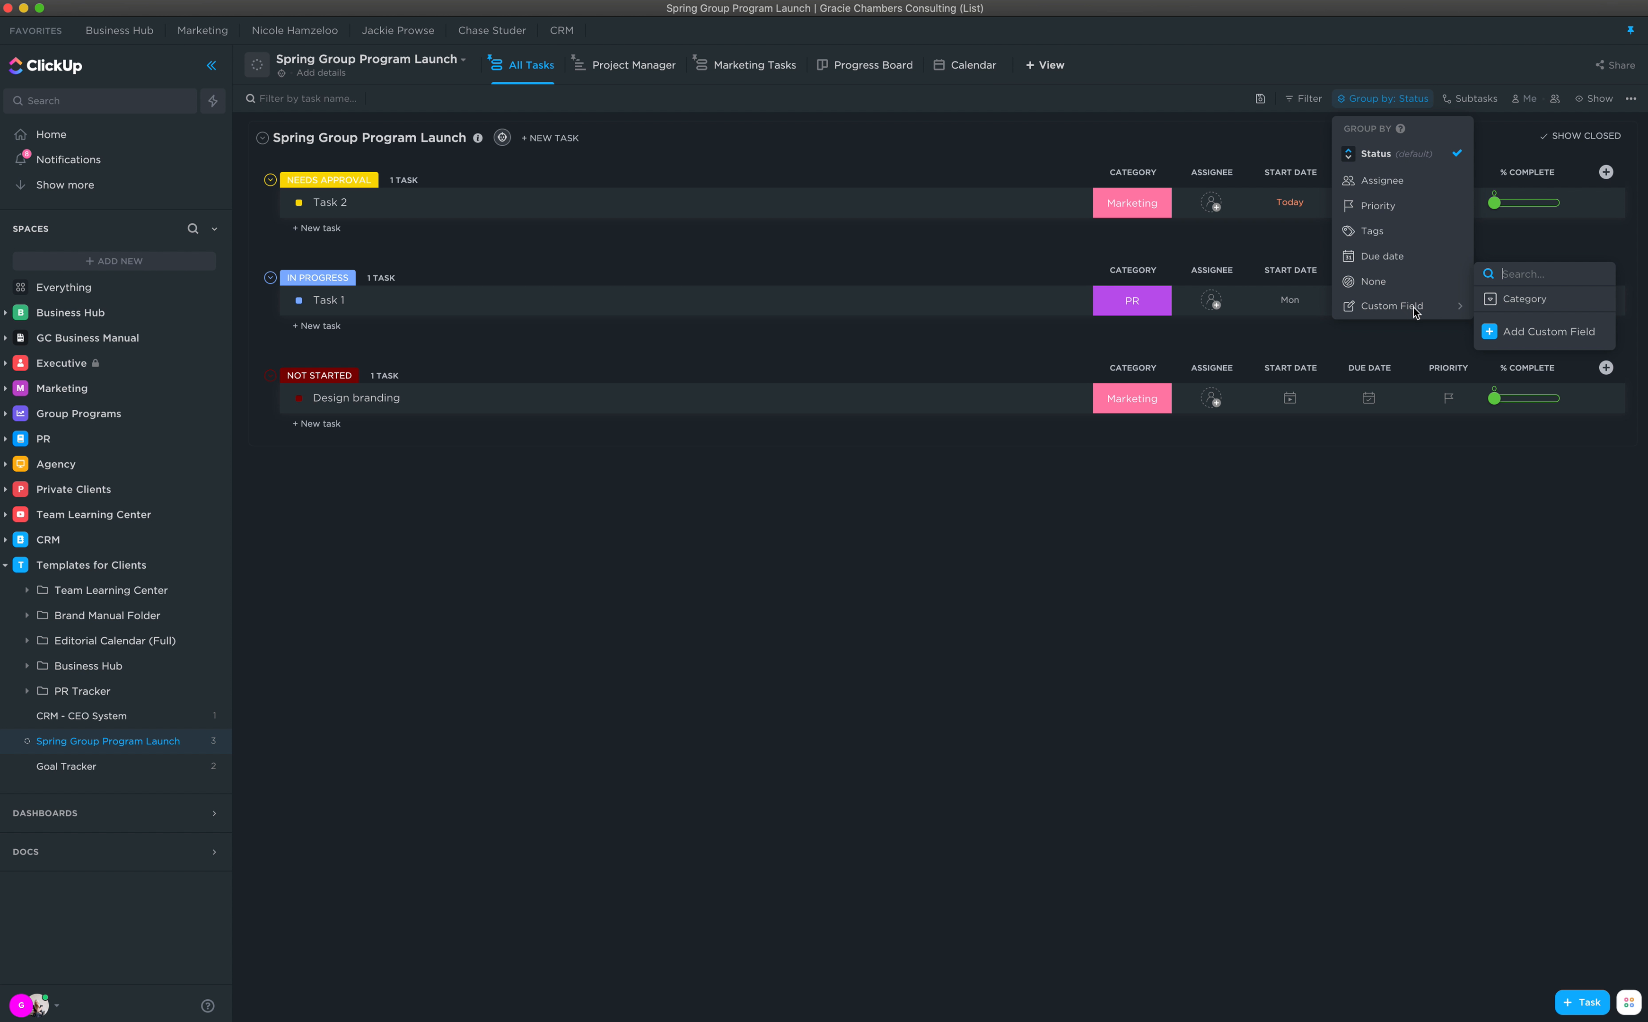
click(1512, 300)
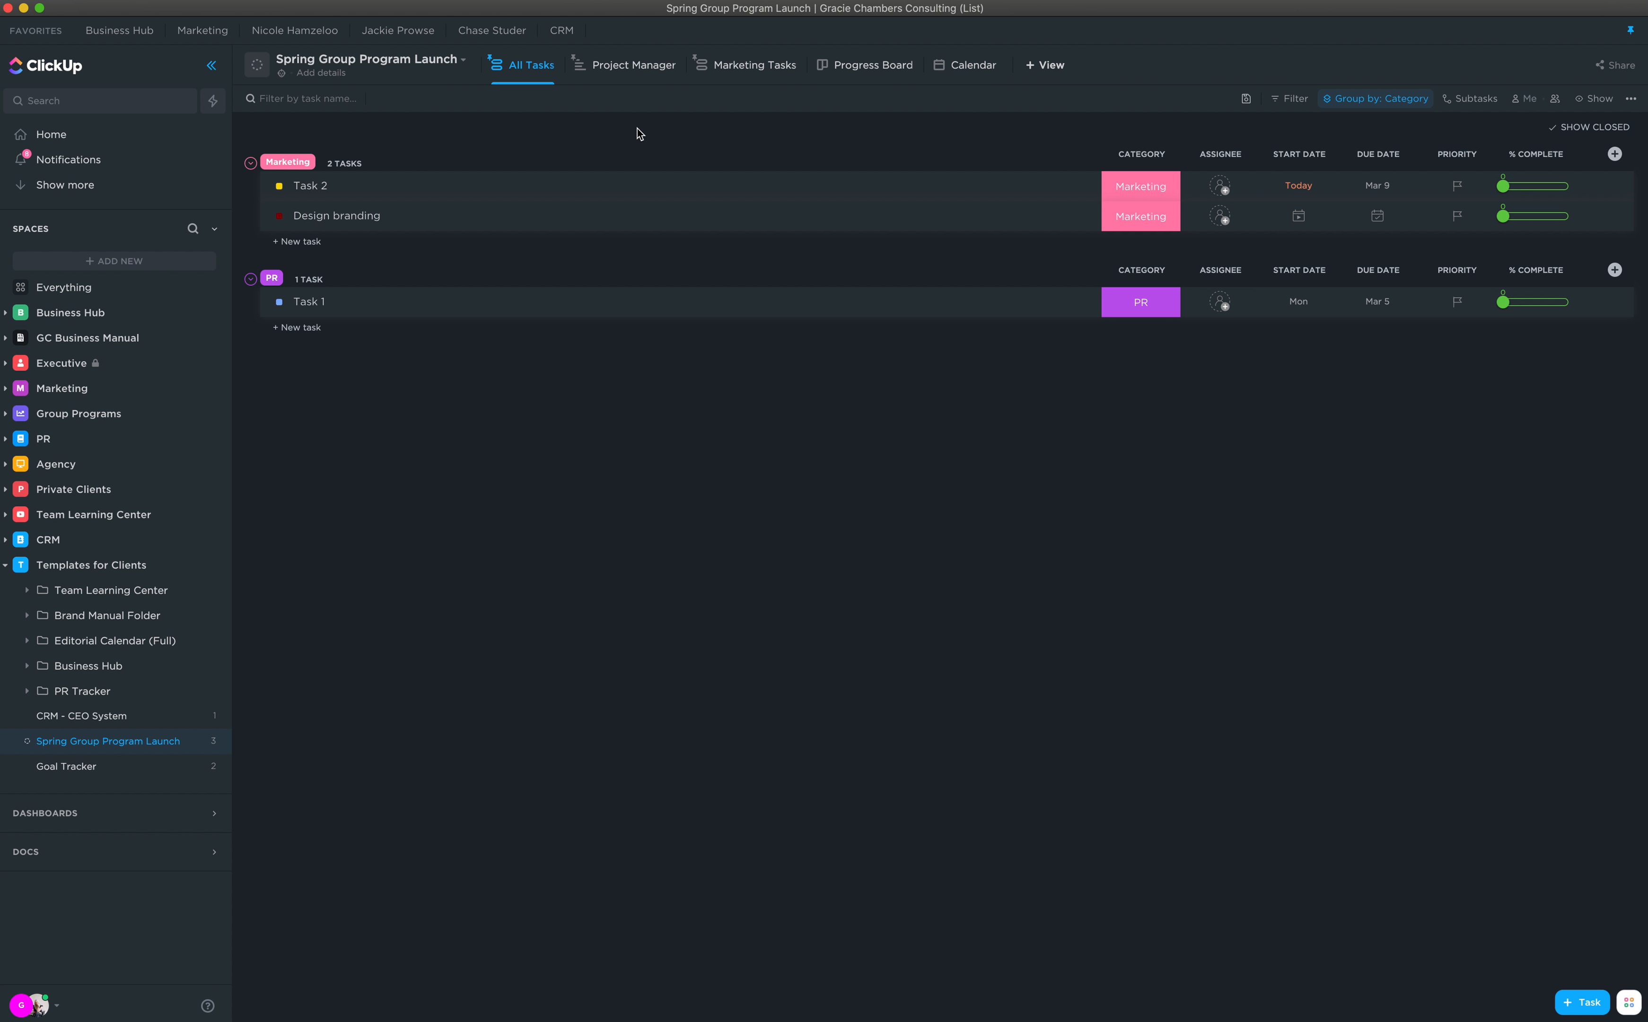
Step: Give Design branding a start date of Feb 8 and a due date of Feb 27, 2021
click(1299, 217)
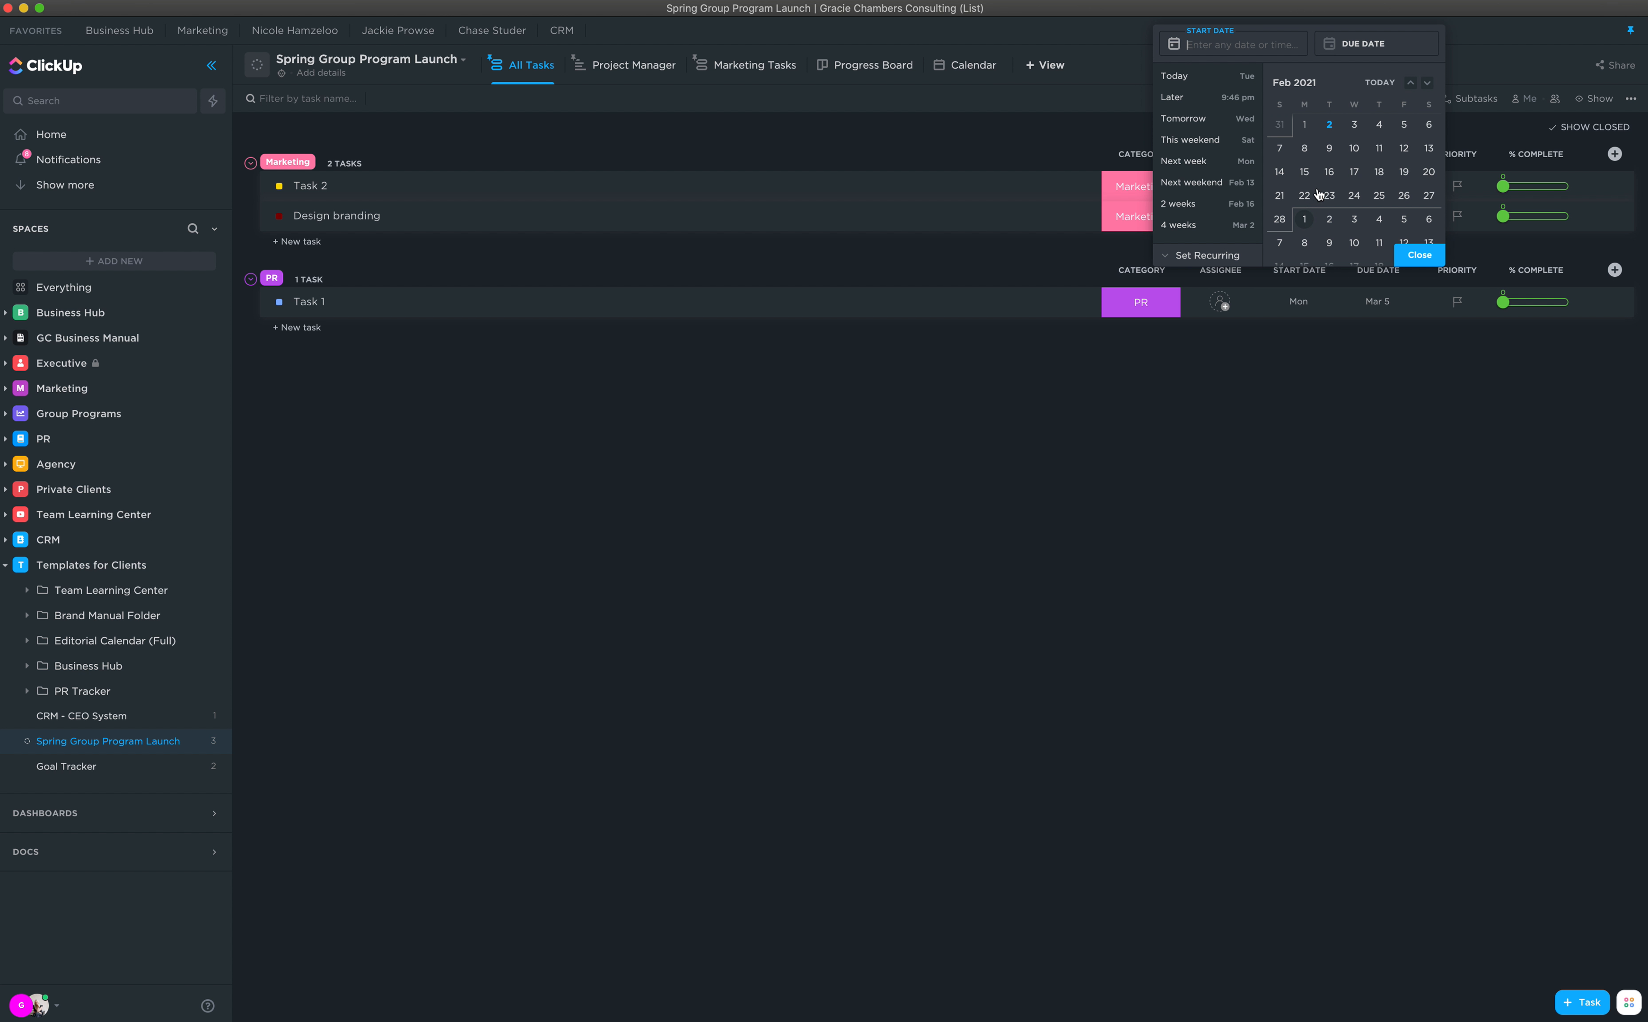
click(1304, 148)
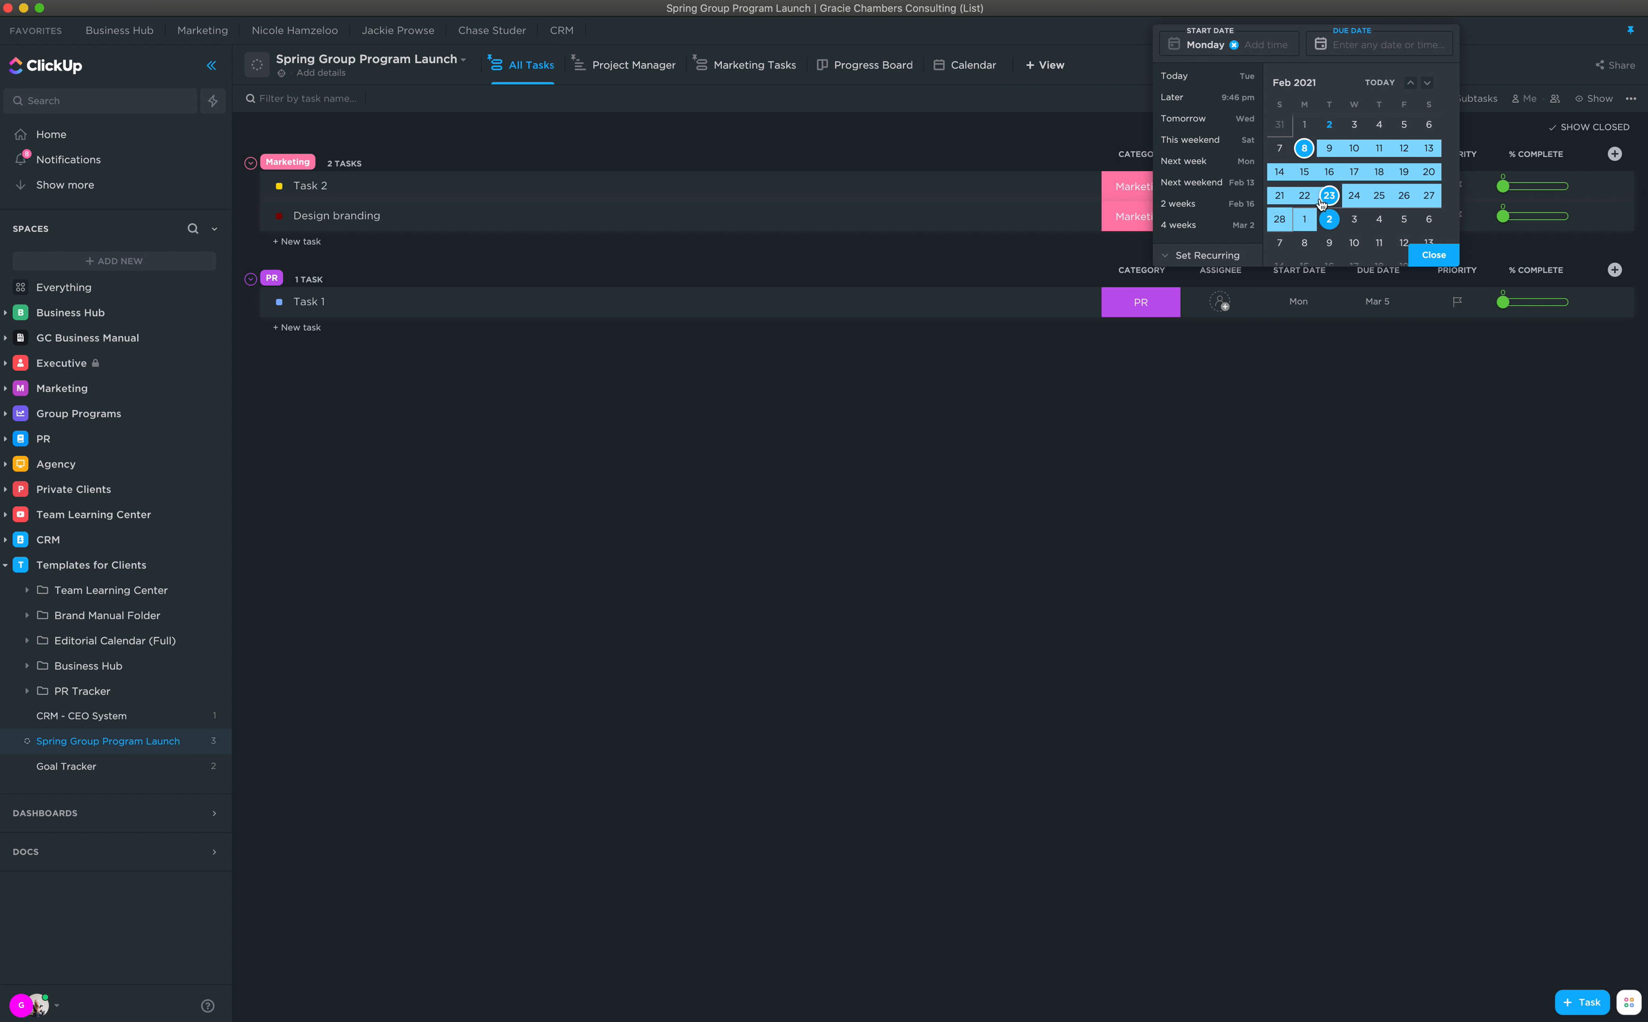
click(1429, 195)
click(1428, 255)
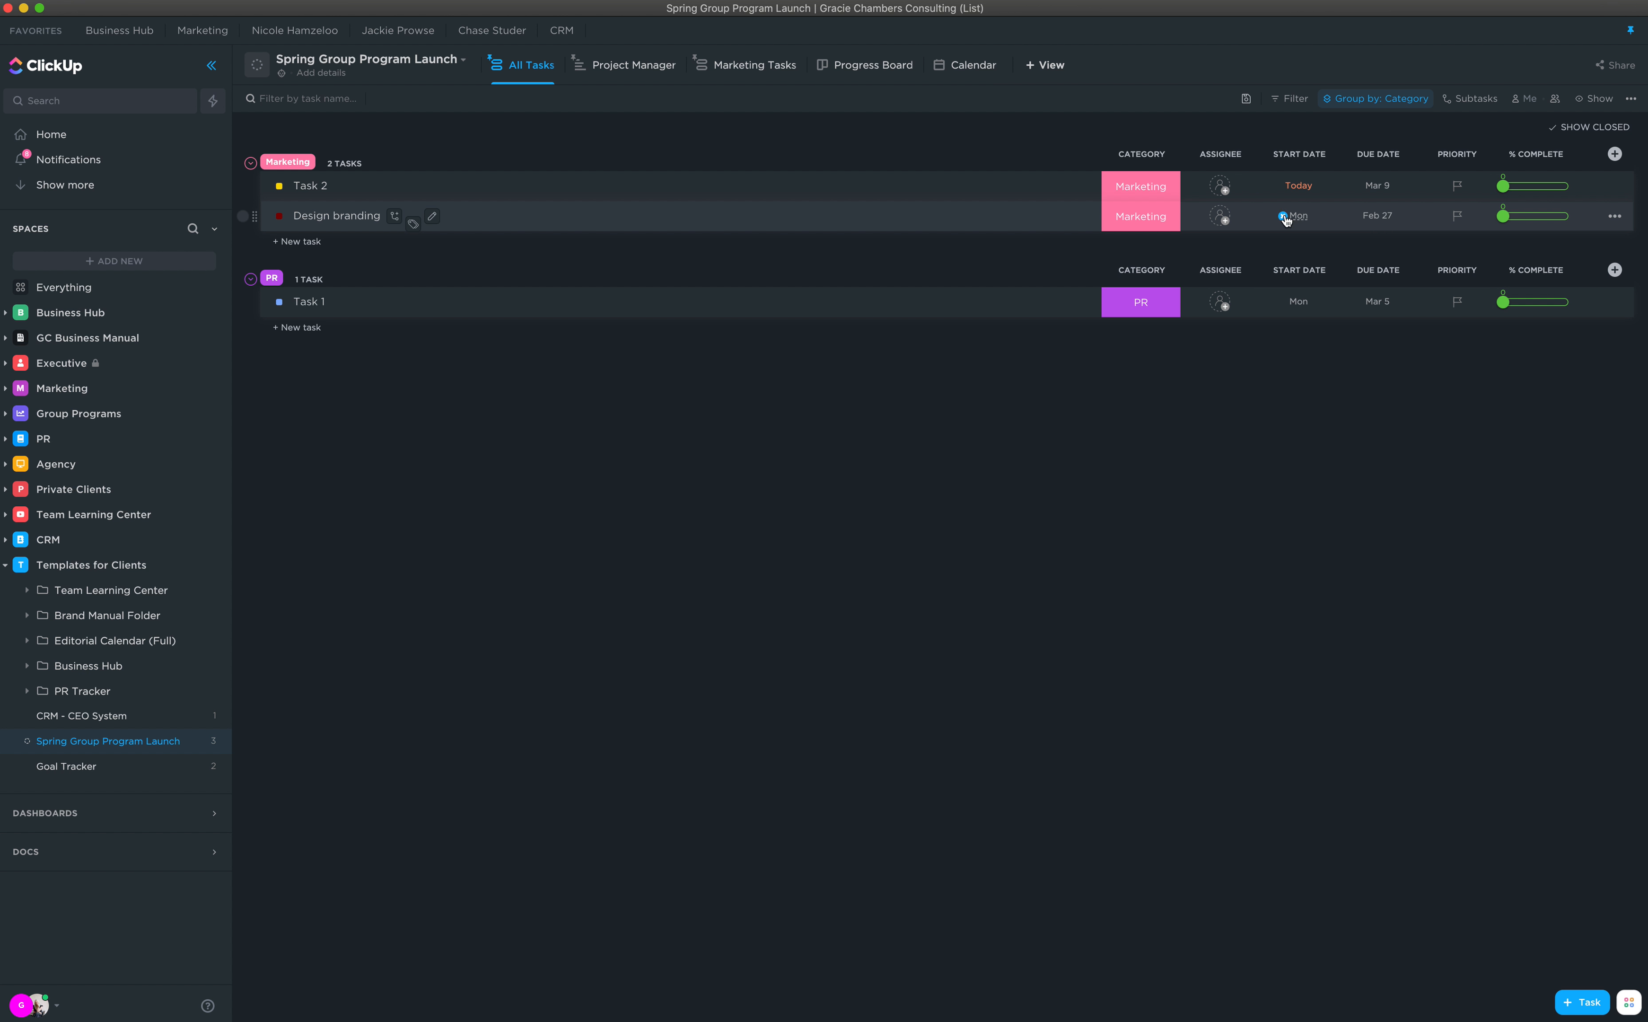
Step: In the Project Manager Gantt view, mark Task 1 and Design branding as Complete
click(632, 65)
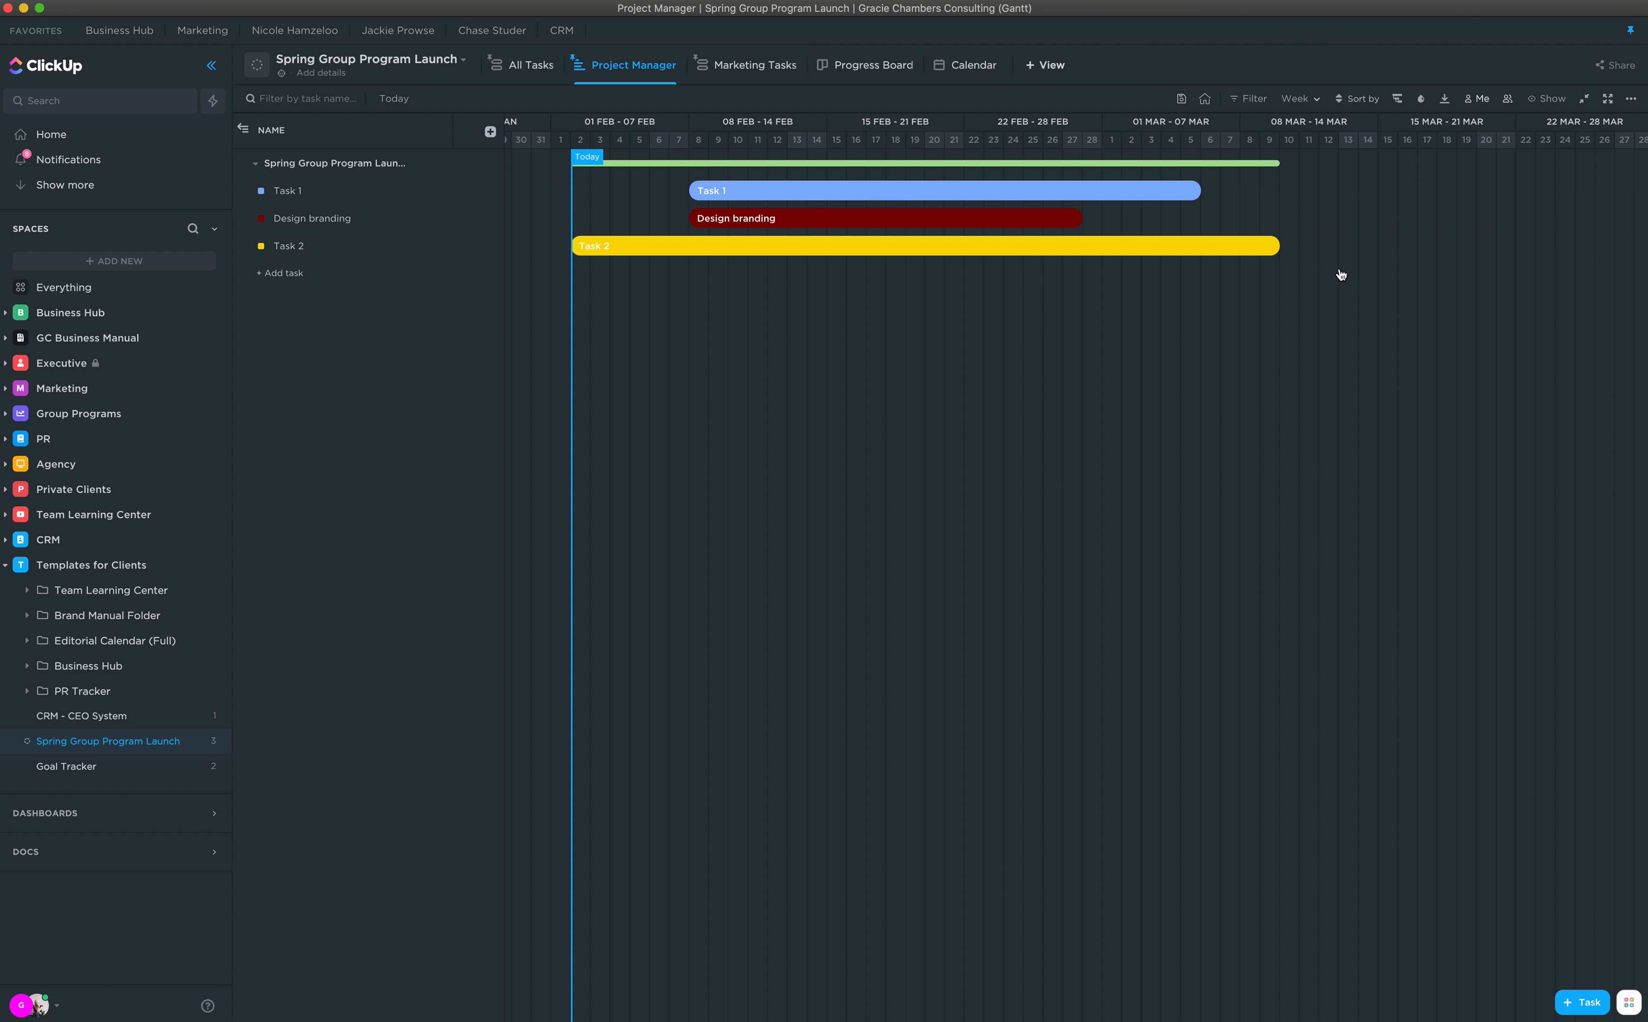
click(262, 194)
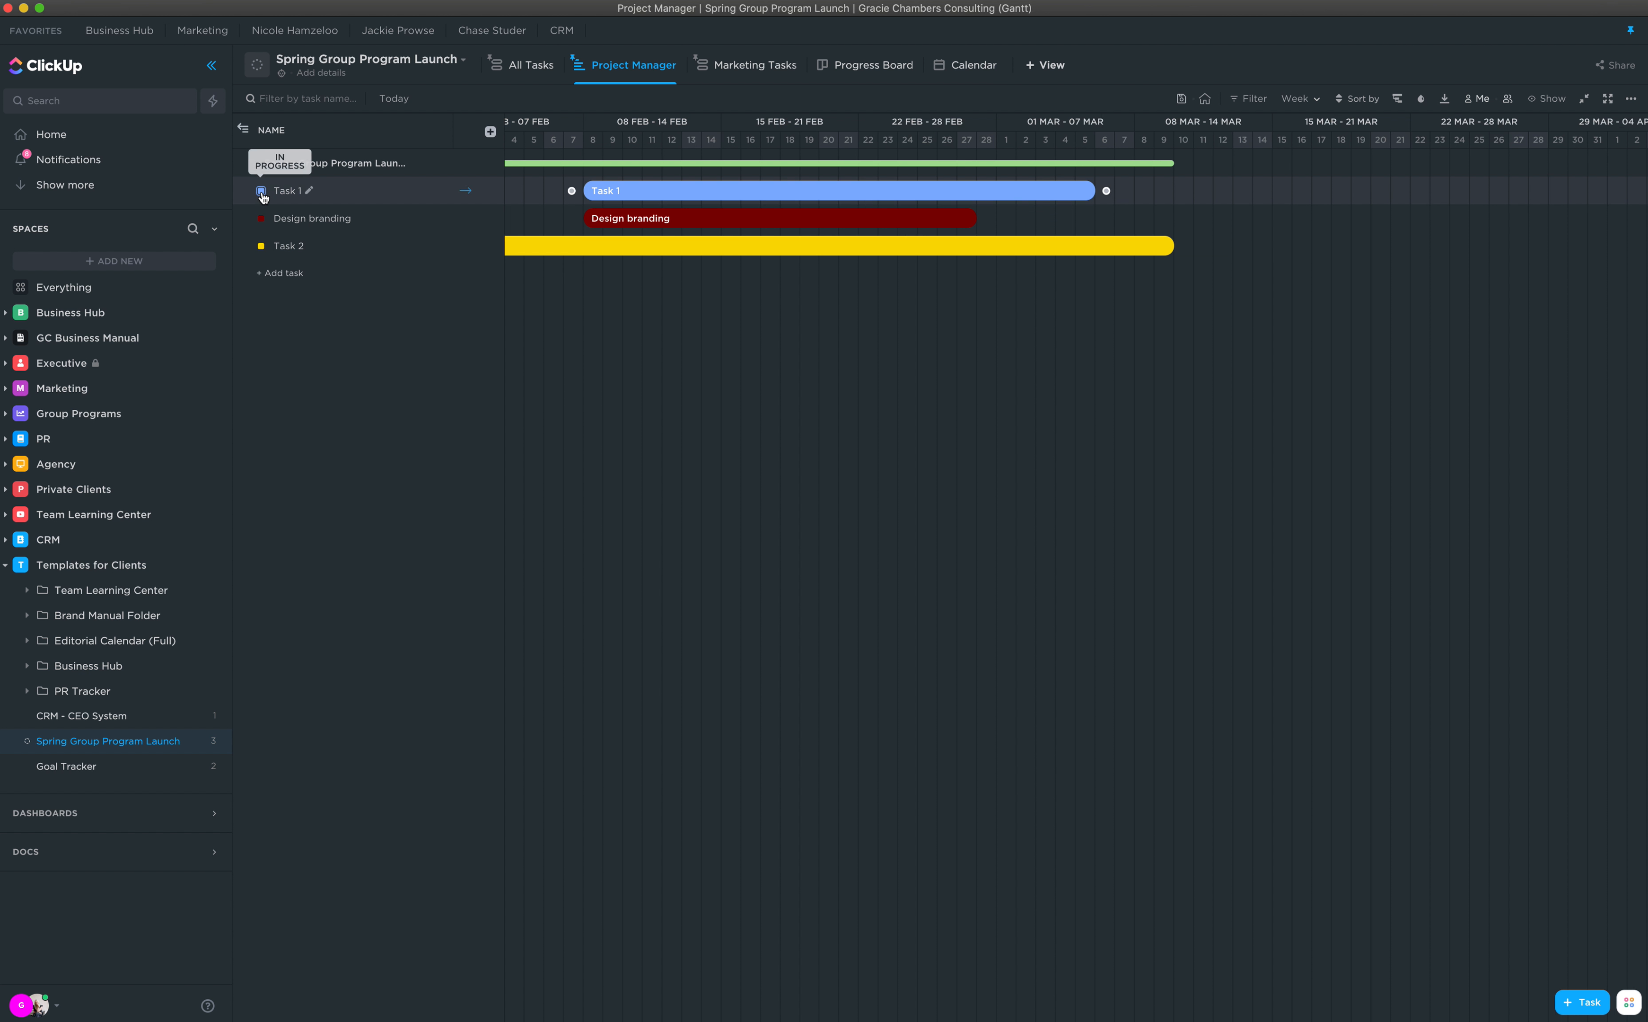
click(261, 192)
click(244, 206)
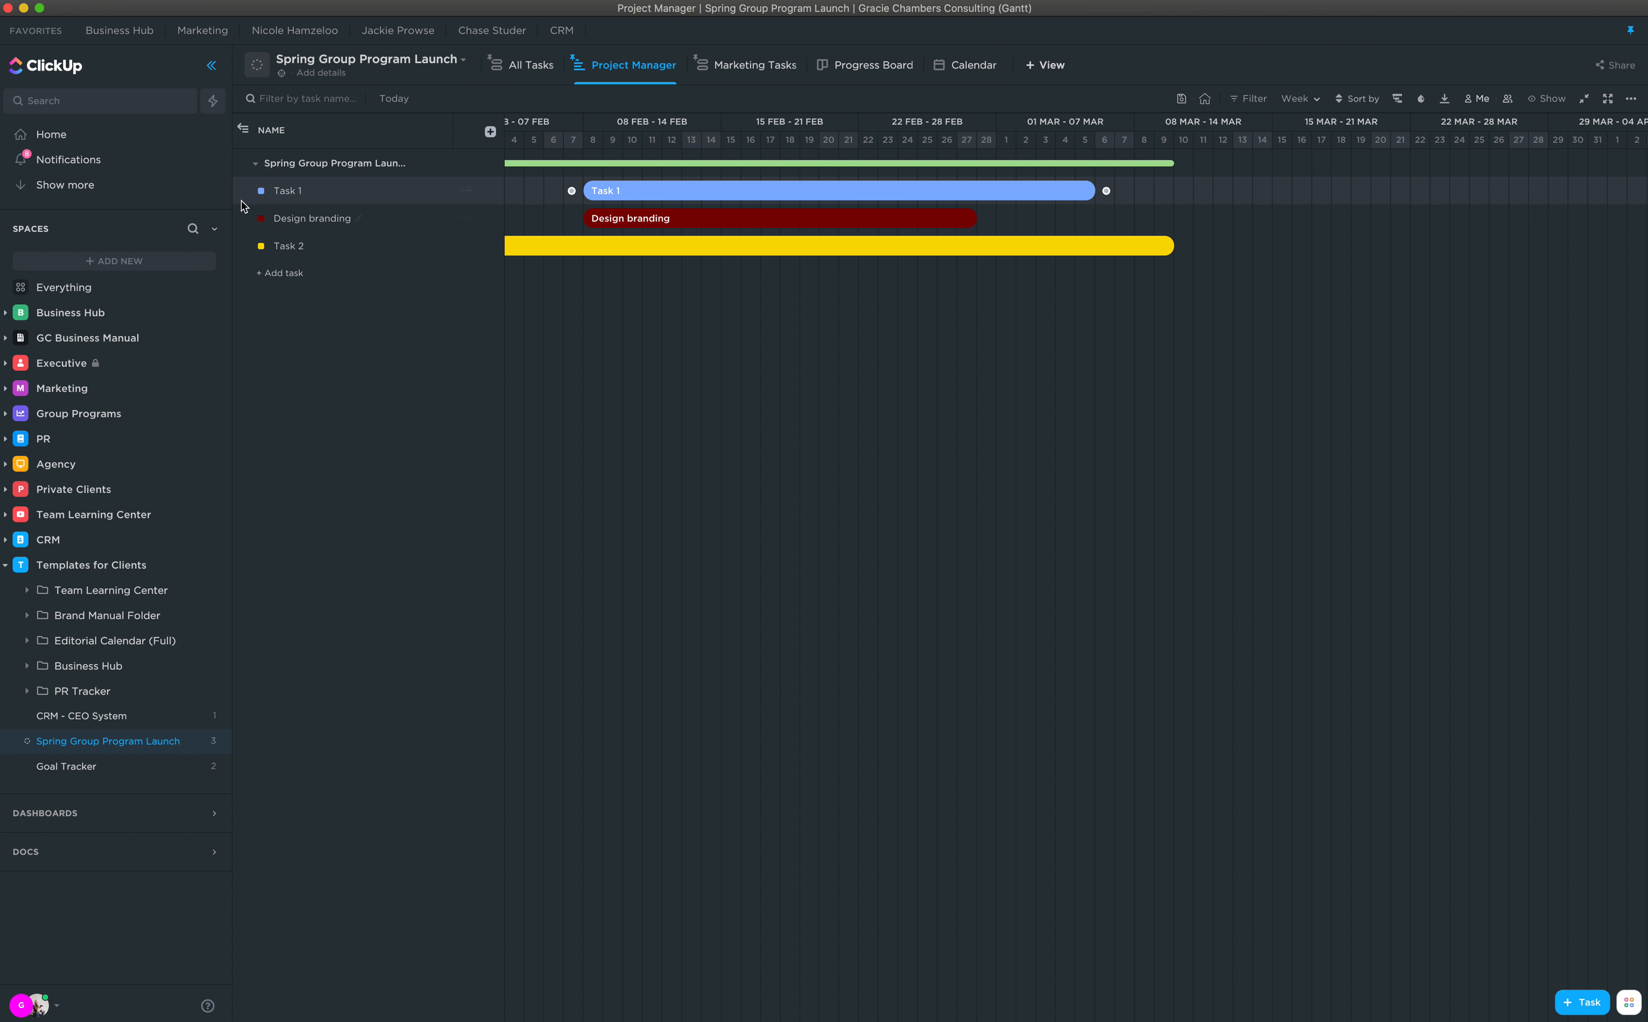
click(261, 191)
click(316, 400)
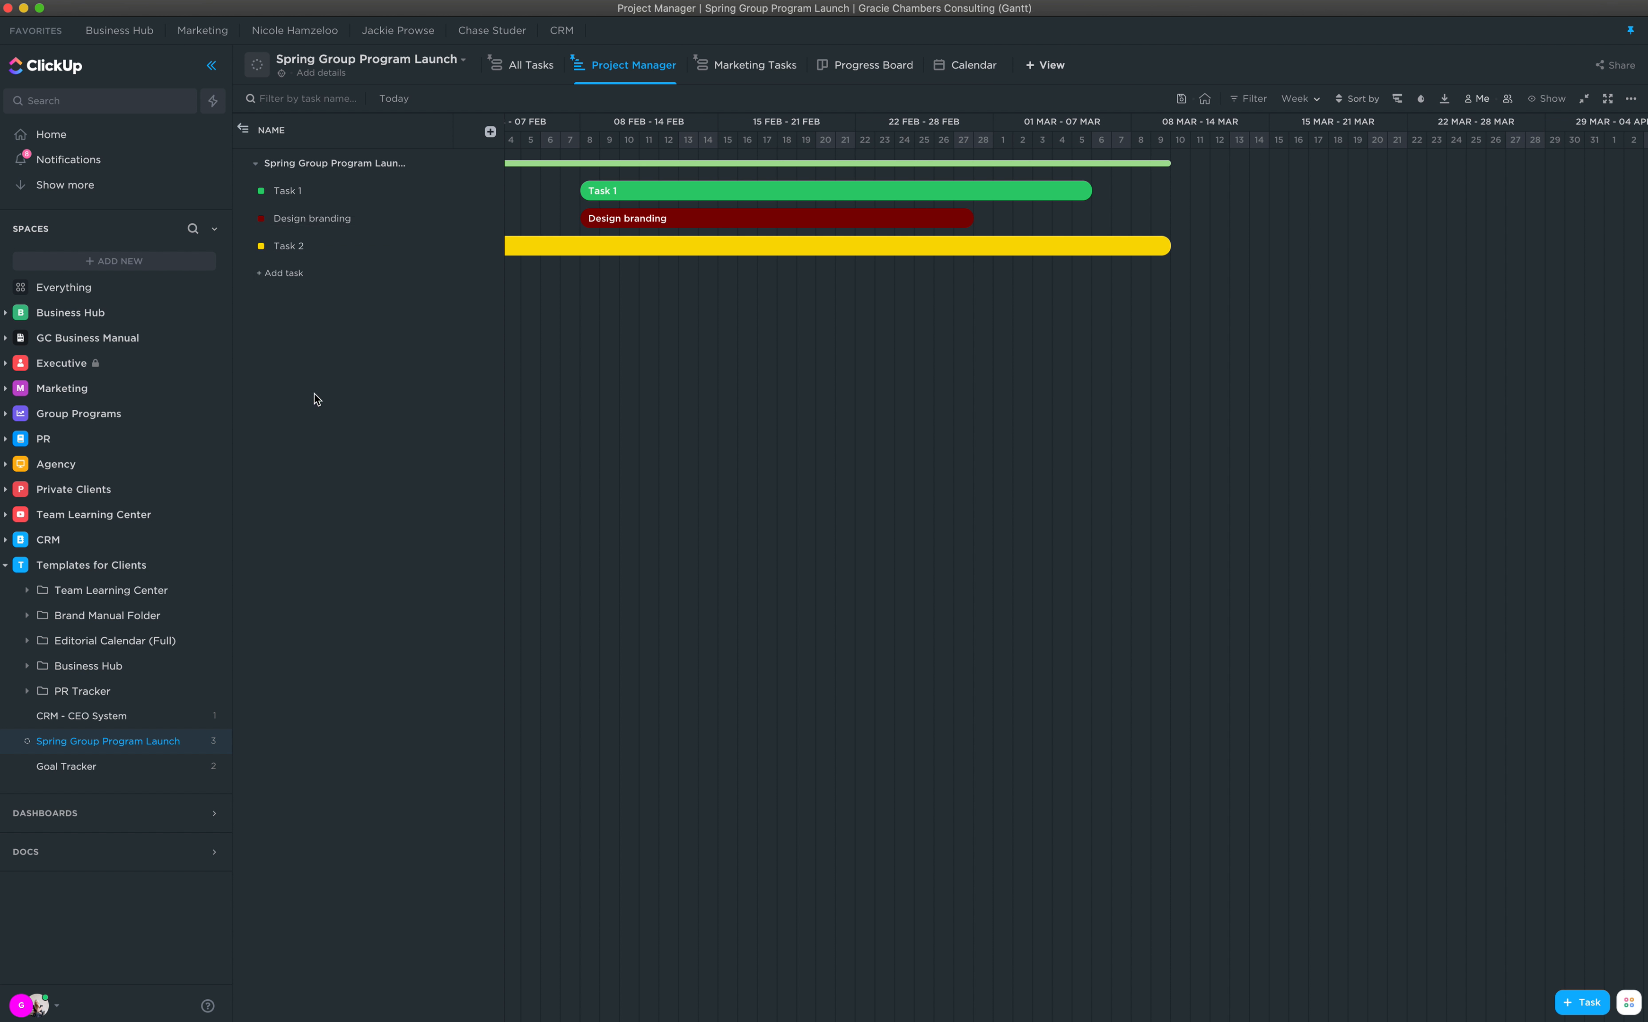
scroll(697, 341, left, 10)
scroll(715, 322, right, 10)
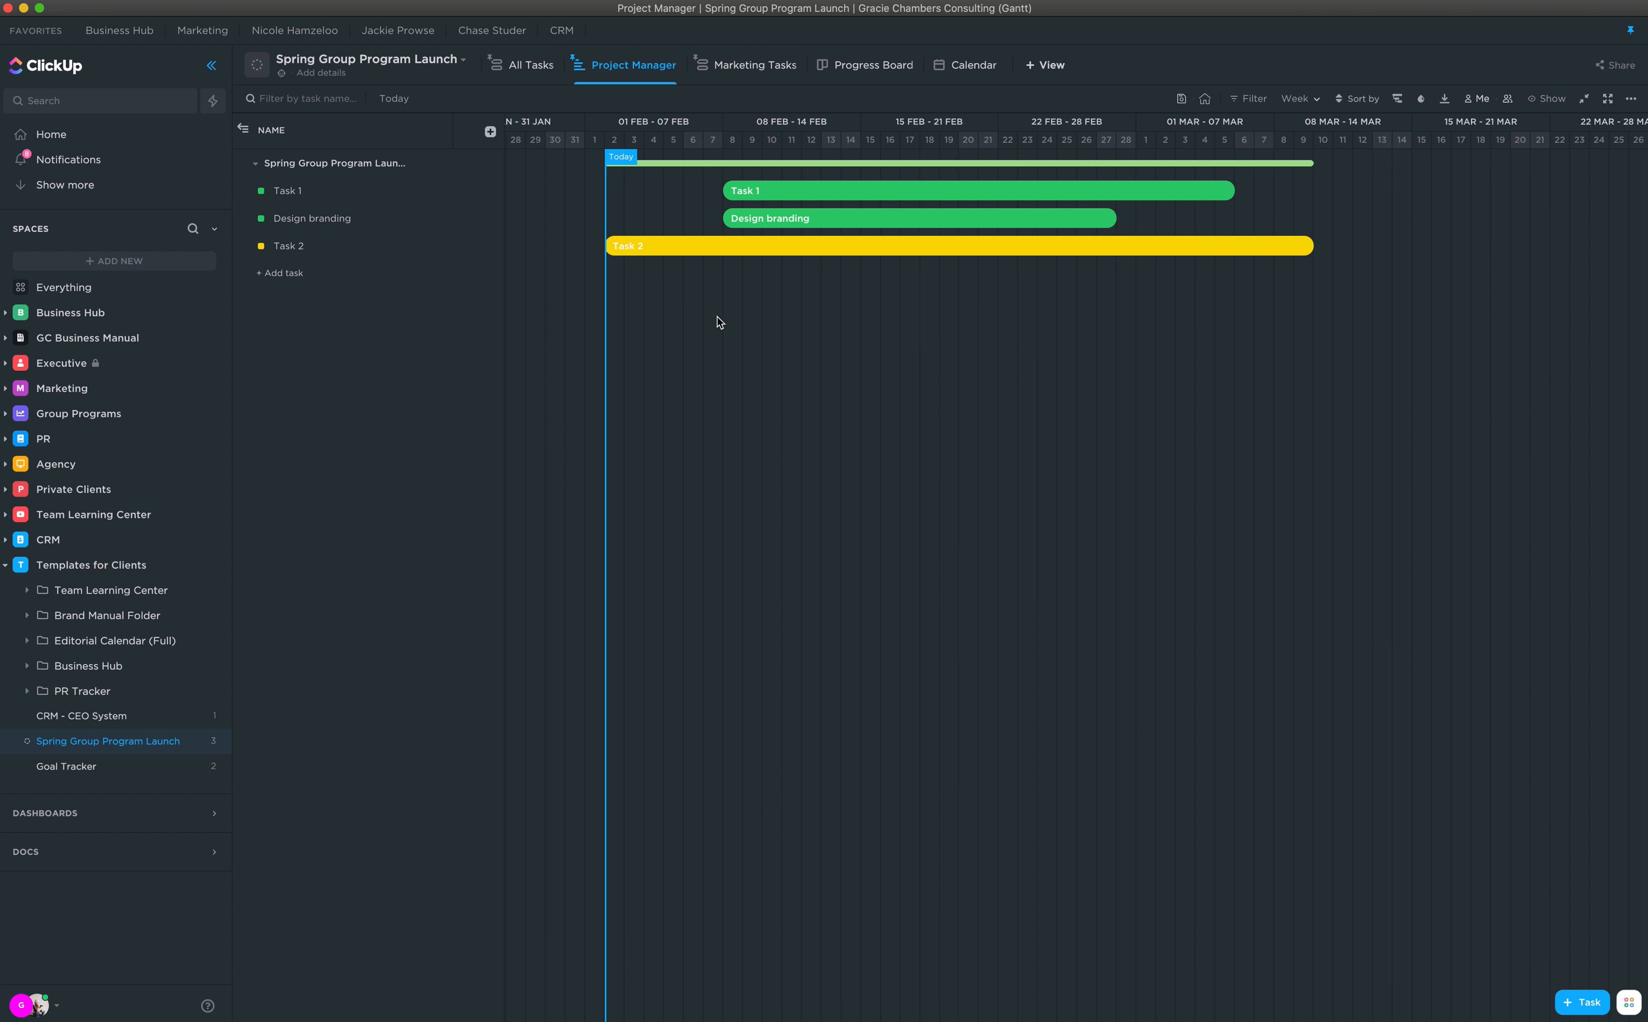
scroll(711, 319, left, 2)
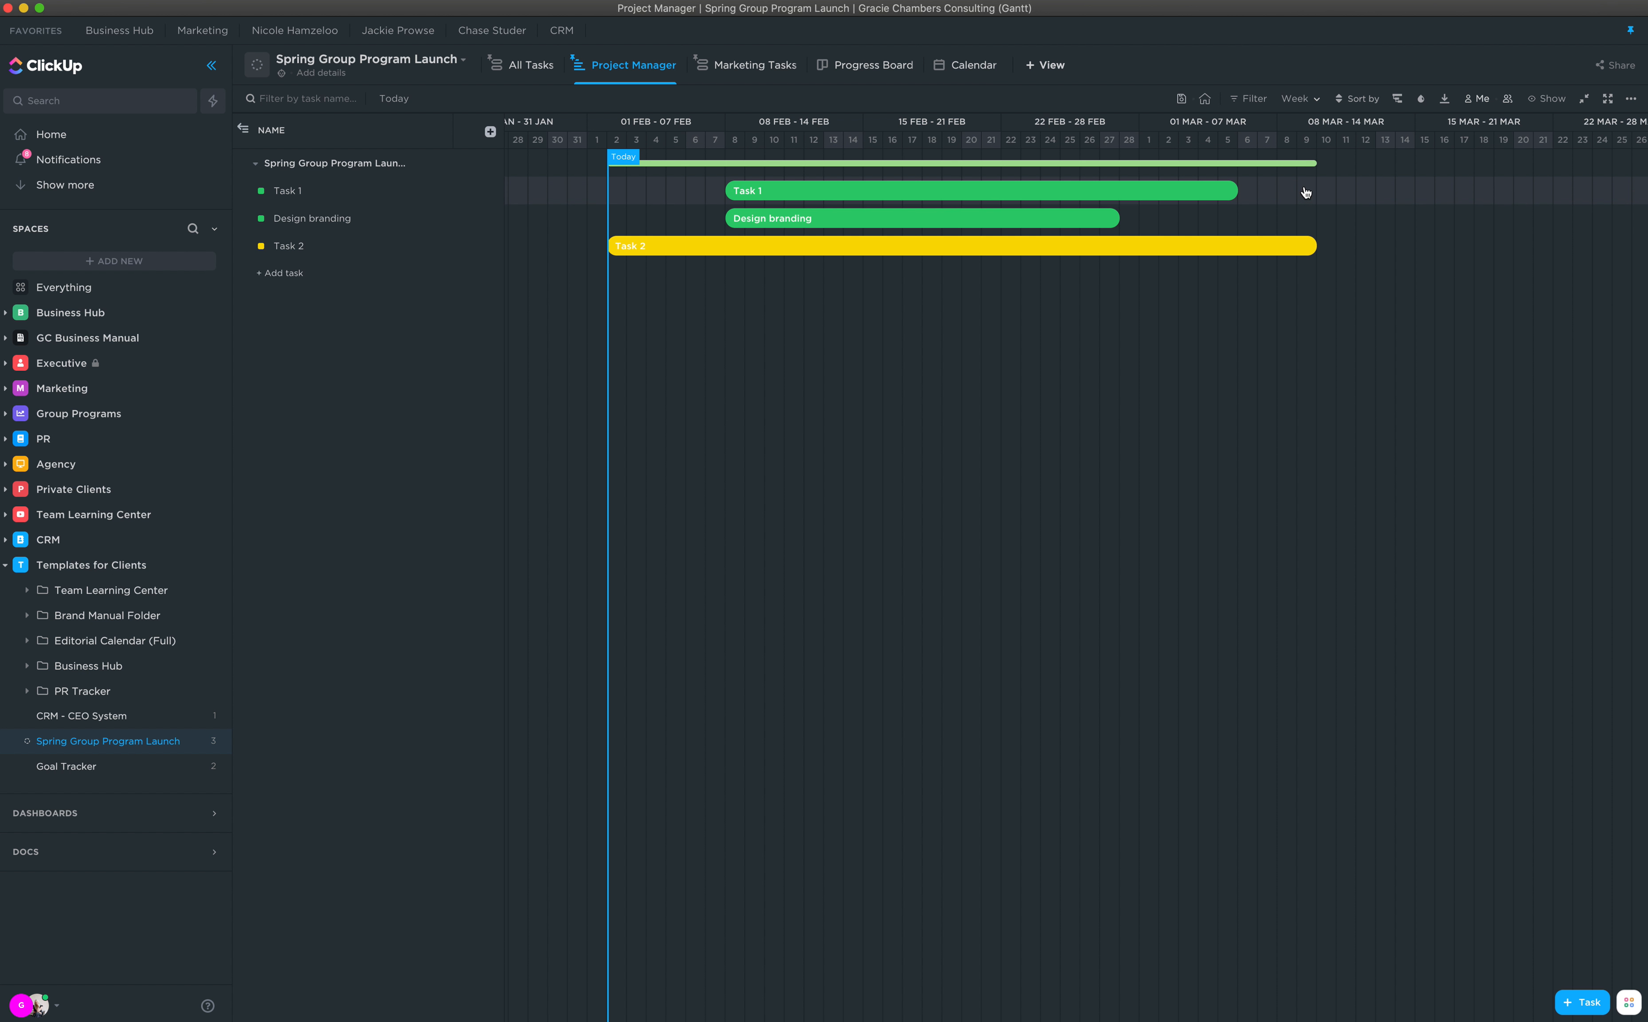
scroll(1305, 195, left, 1)
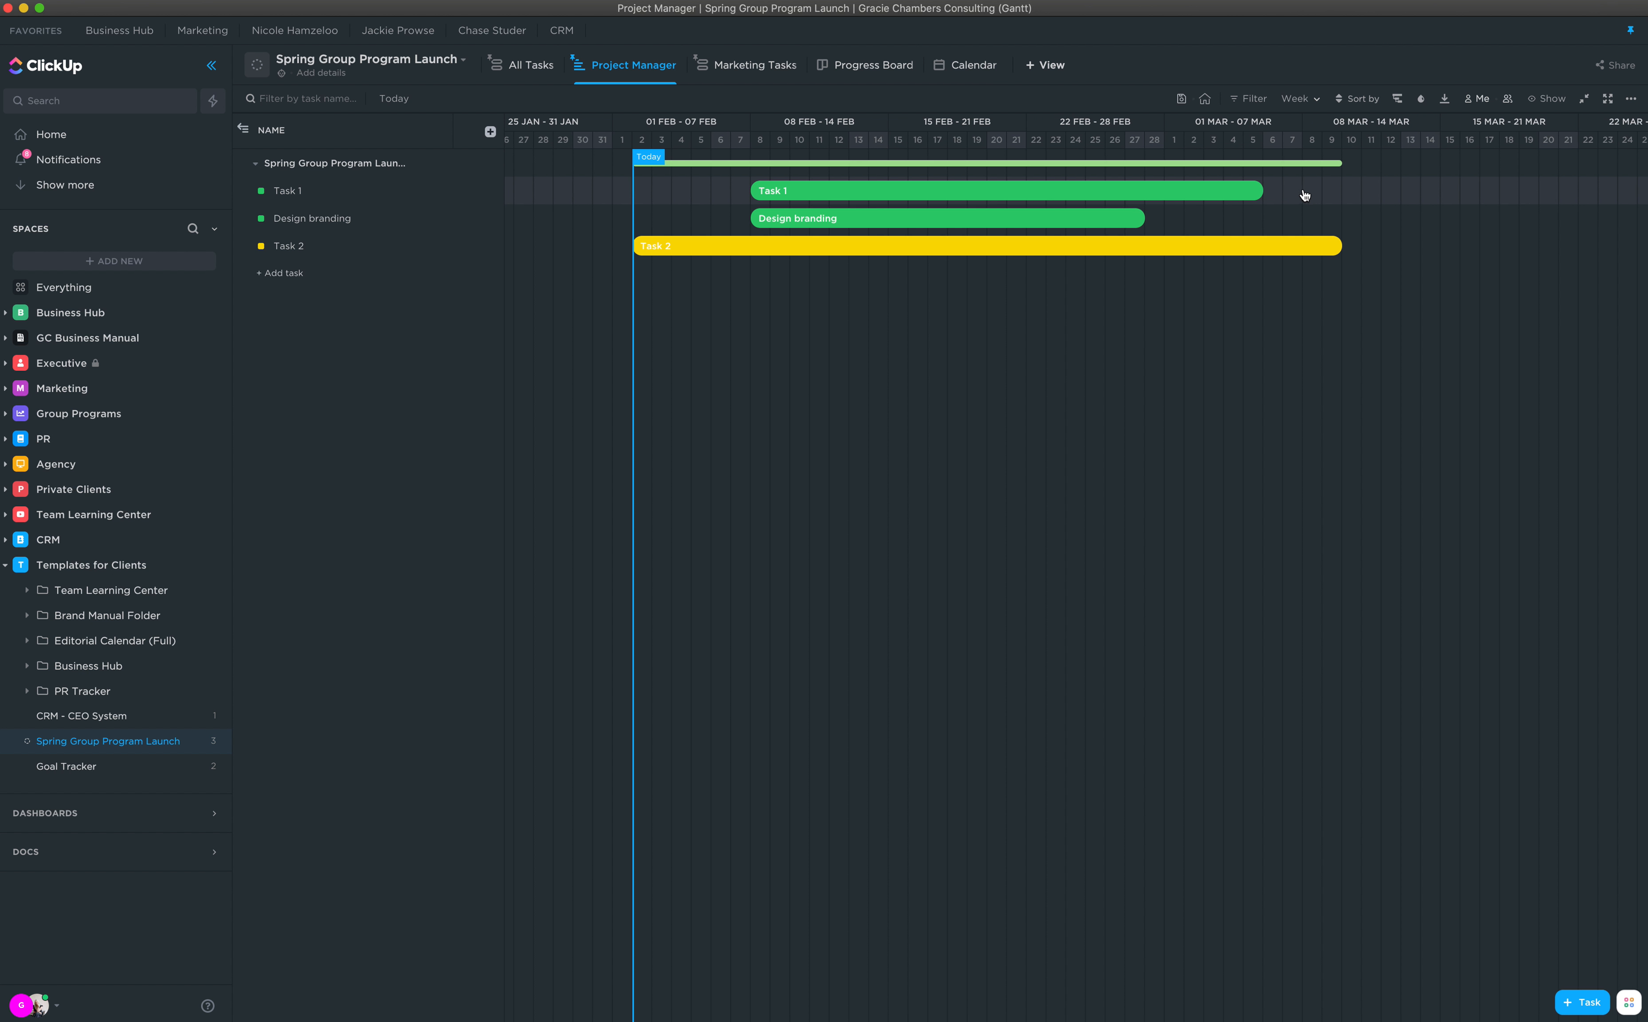
Step: Open Task 1 and try adjusting its % Complete slider, then close the task
click(288, 192)
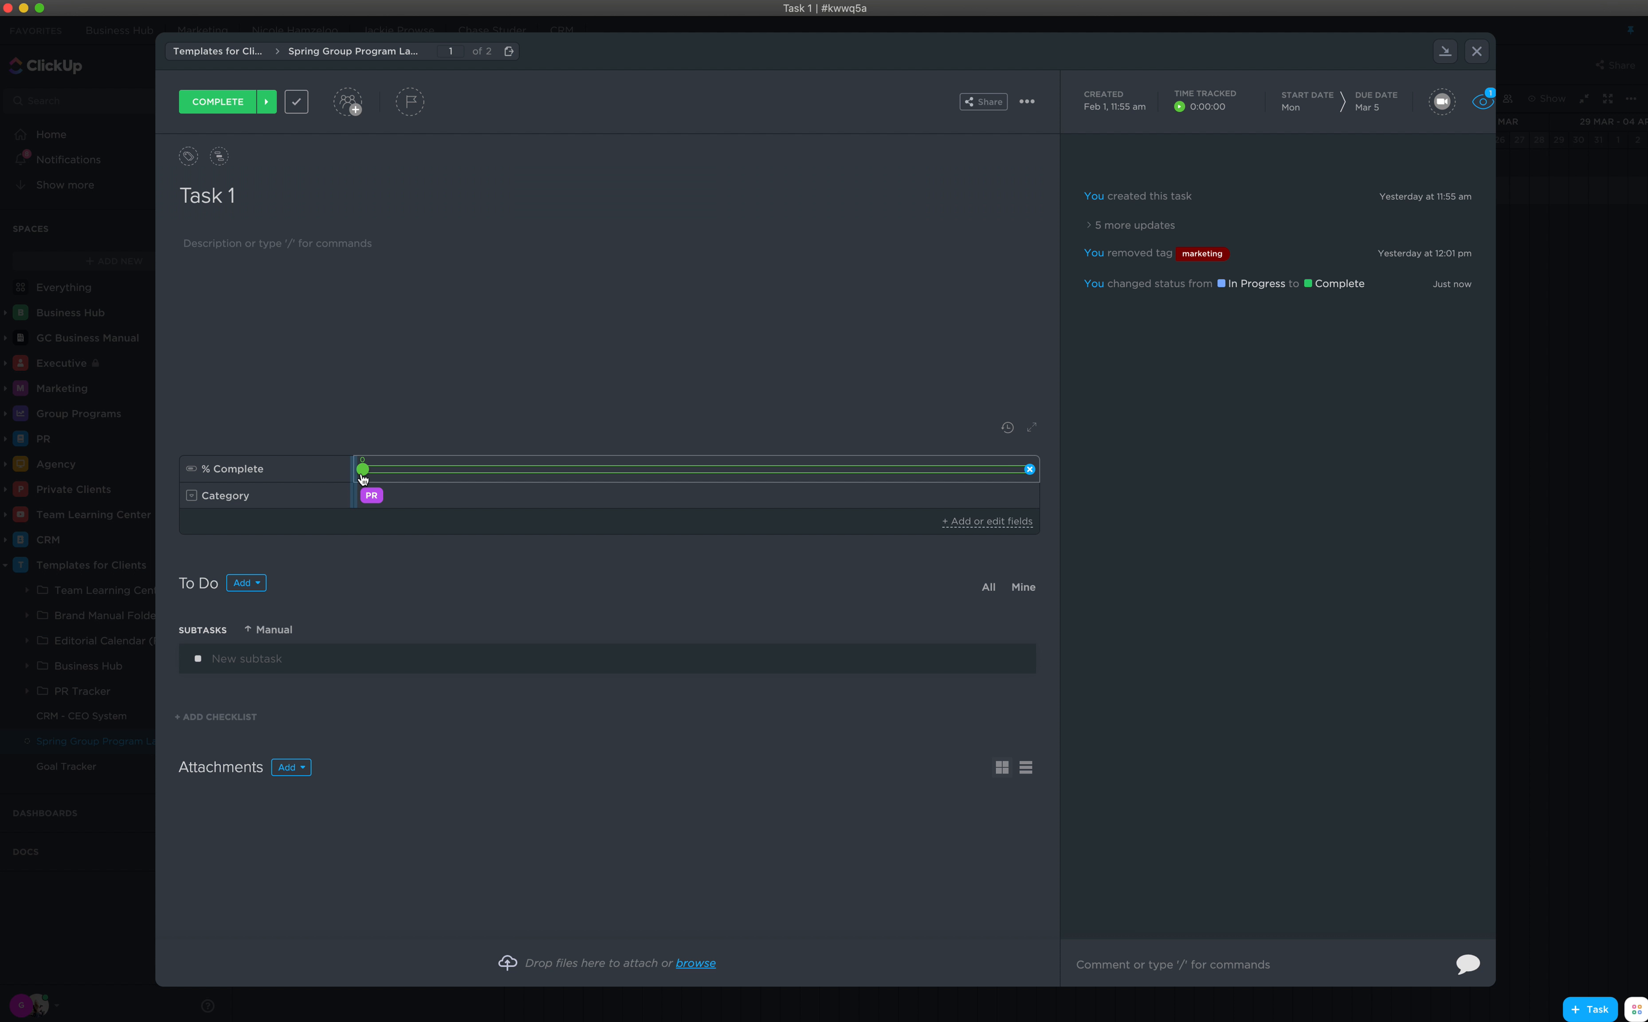
click(462, 470)
drag(458, 475, 342, 480)
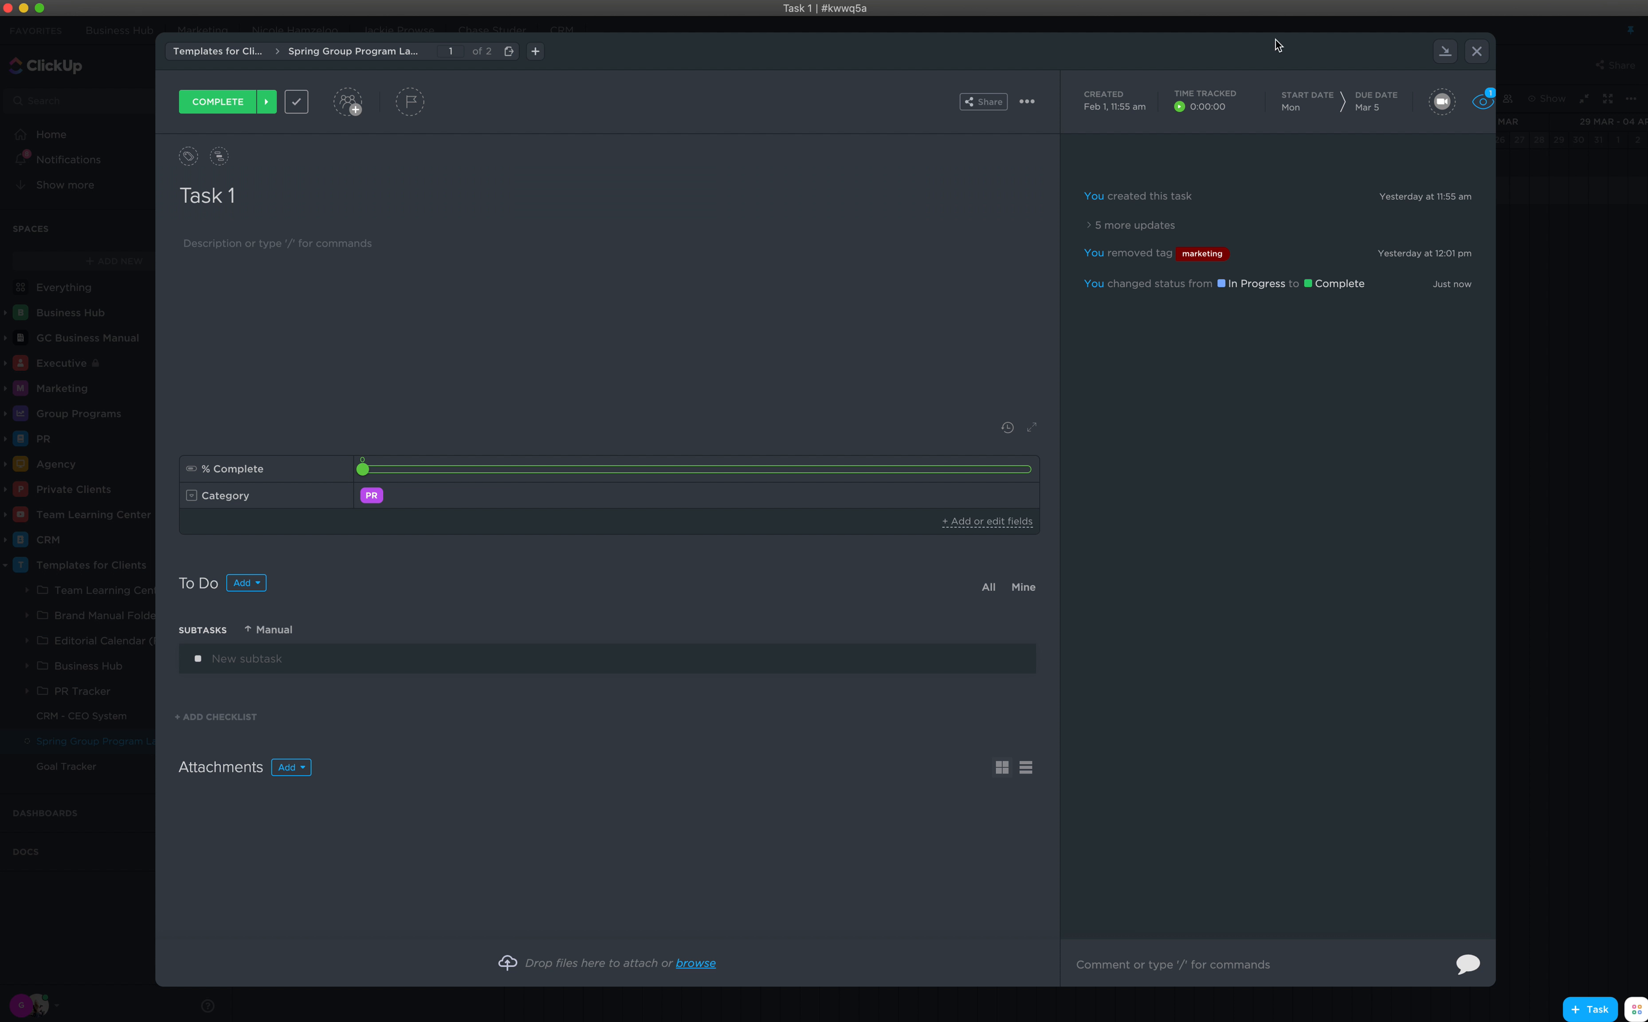
click(1476, 53)
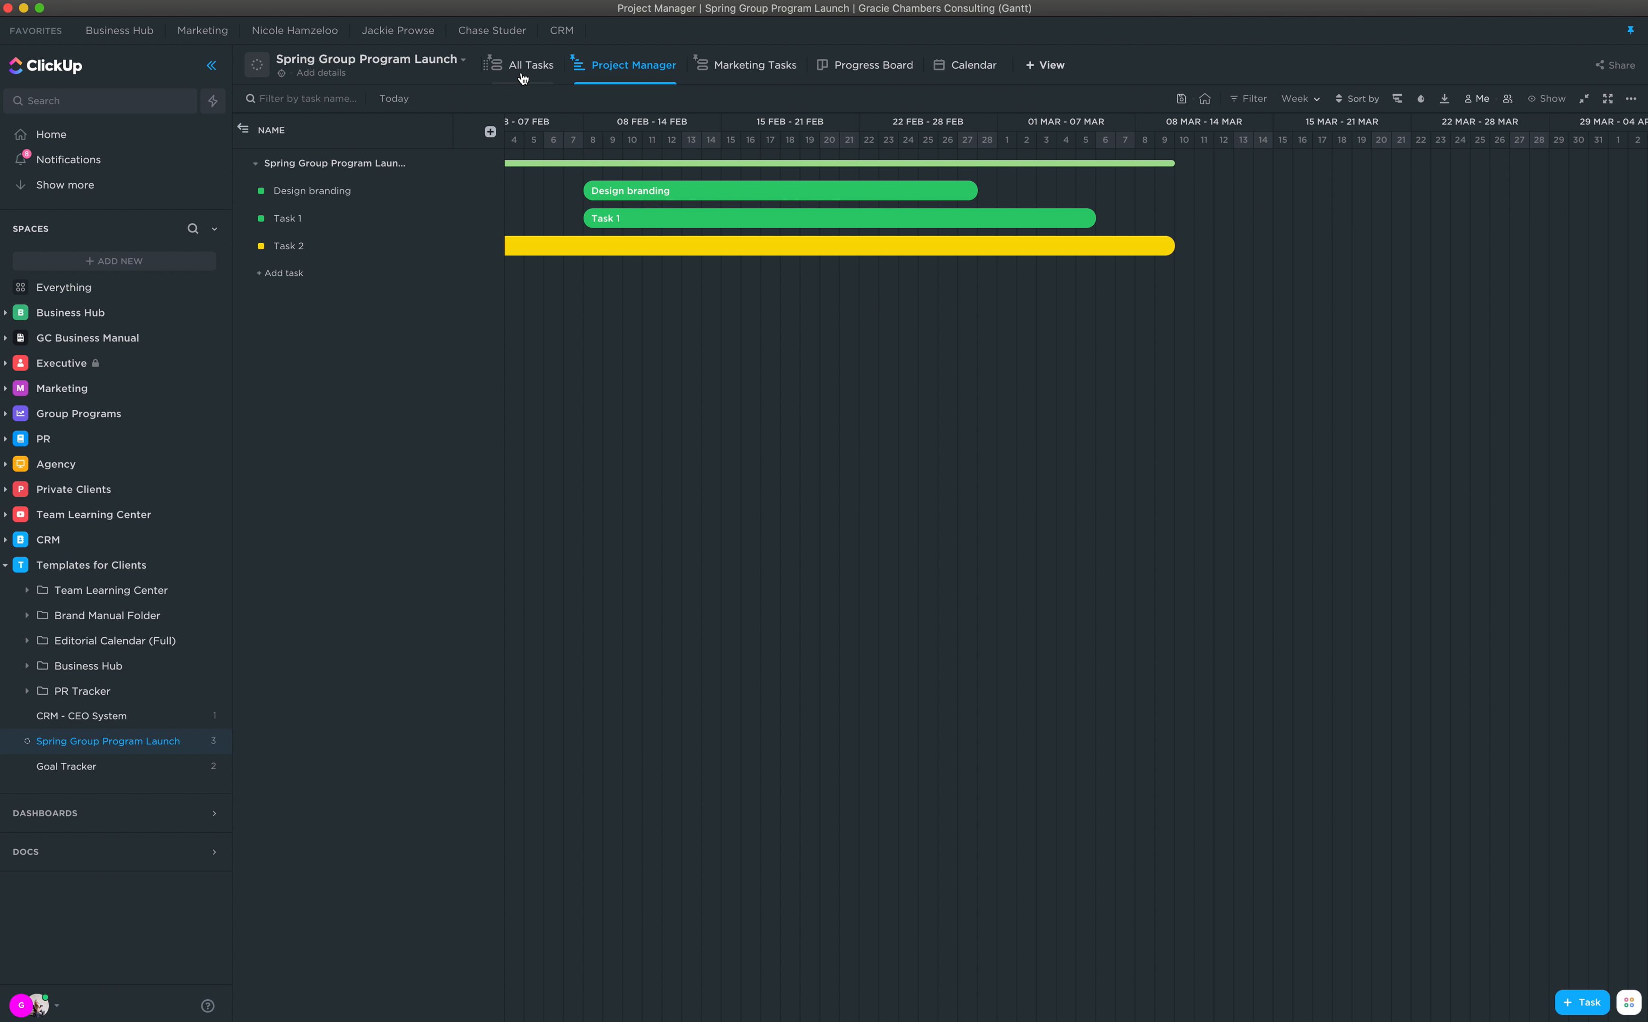
Step: Regroup the All Tasks list by Status
click(768, 65)
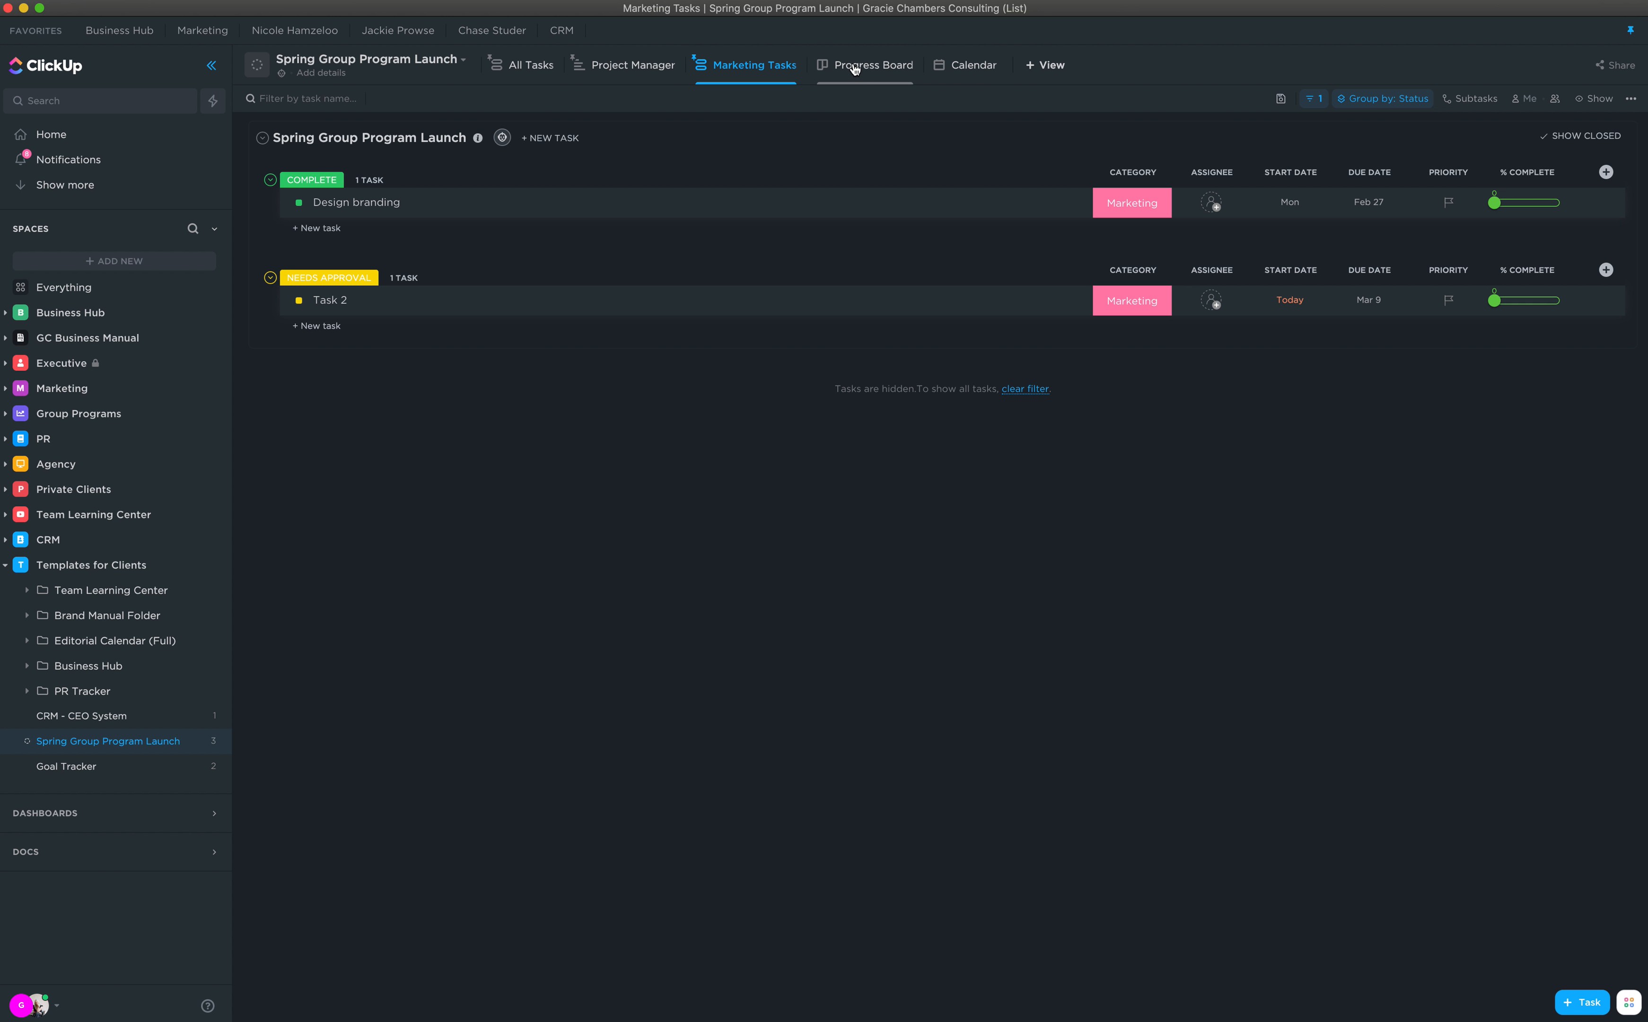
click(521, 65)
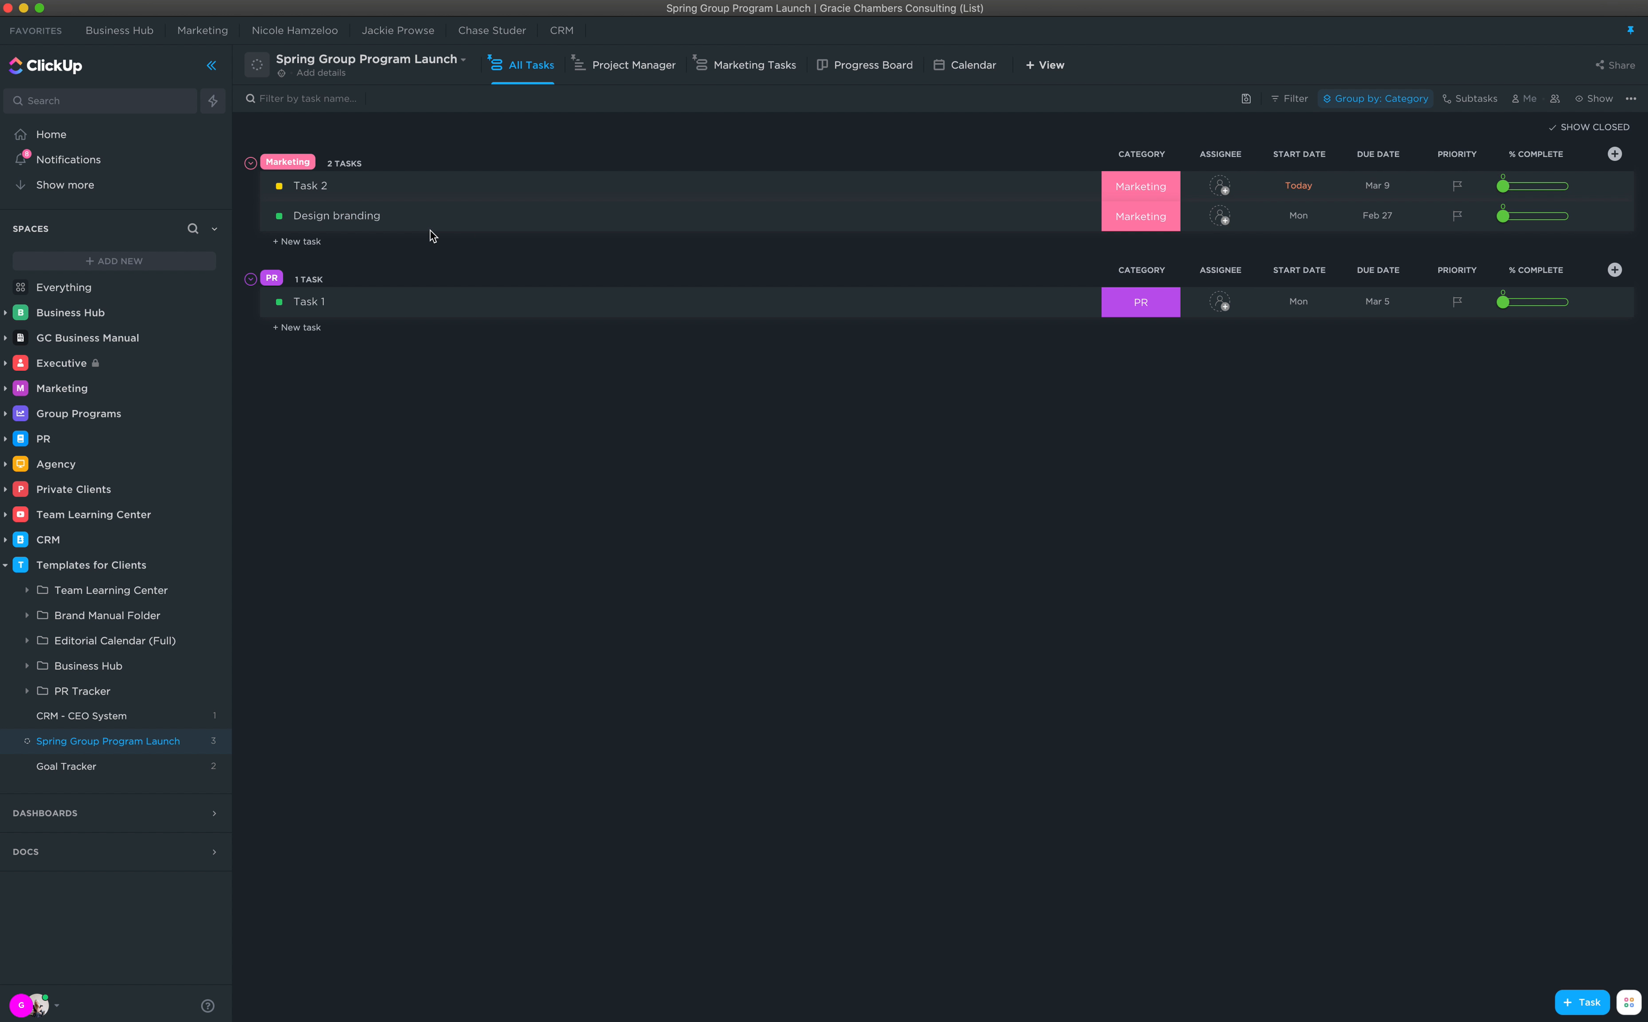
click(1403, 107)
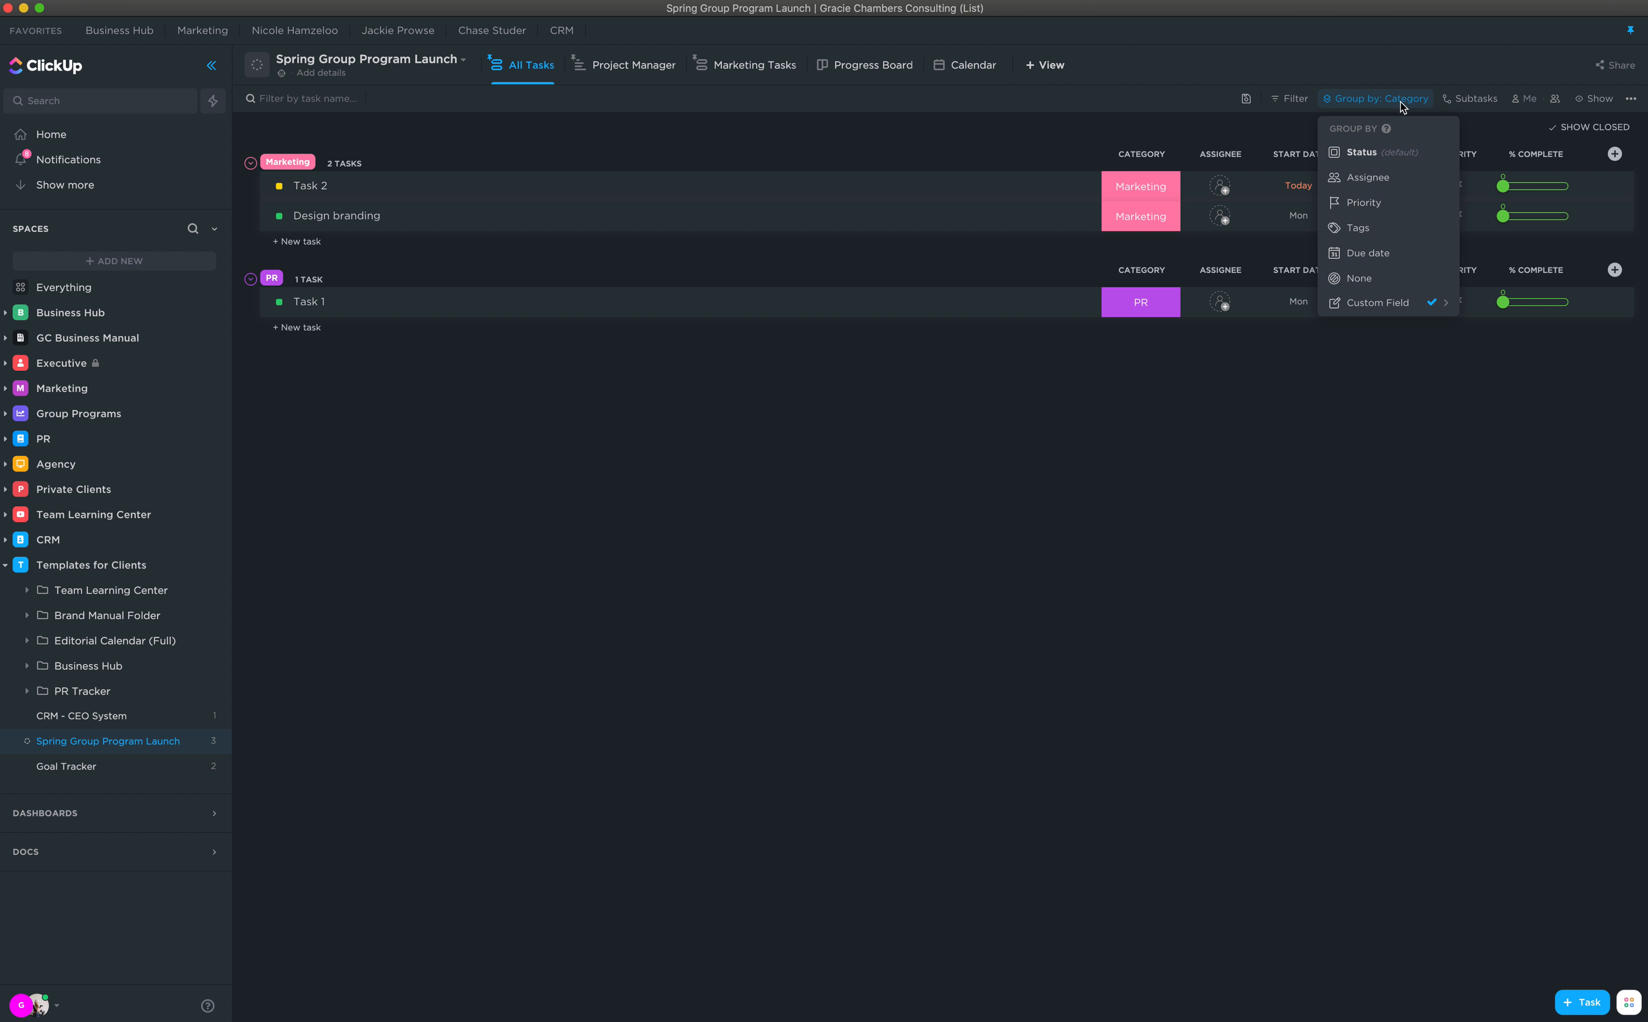
click(1386, 155)
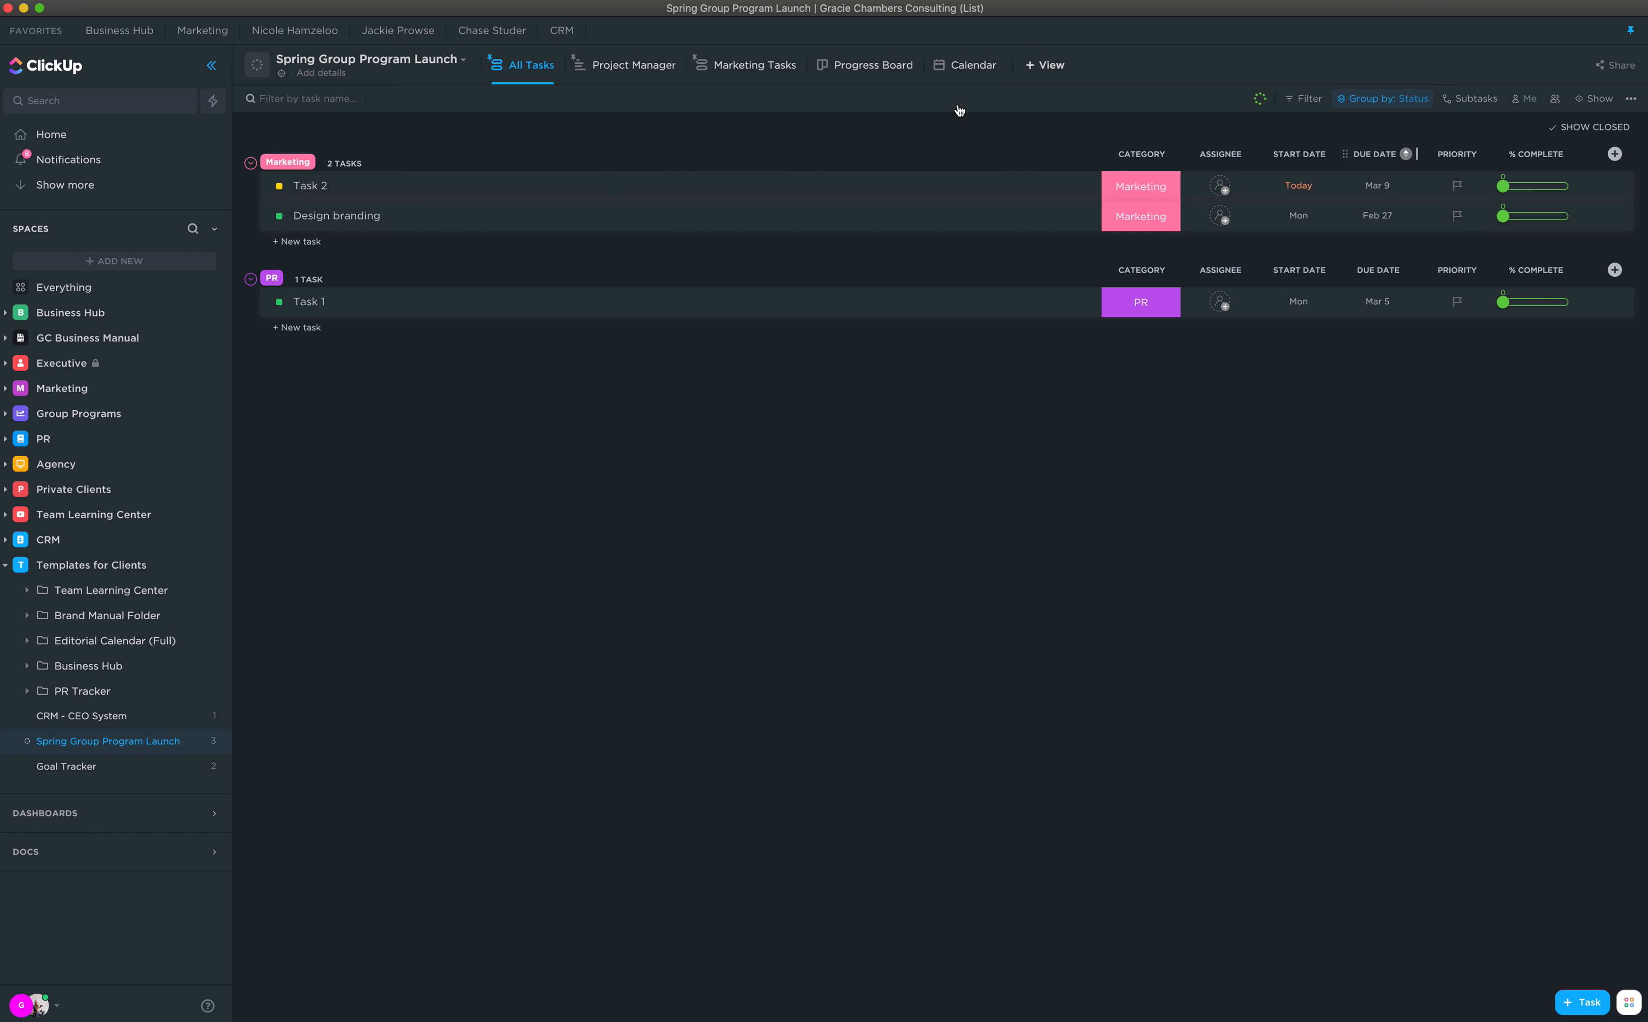
Step: Change the Marketing Tasks view's Category filter from Marketing to PR
click(758, 65)
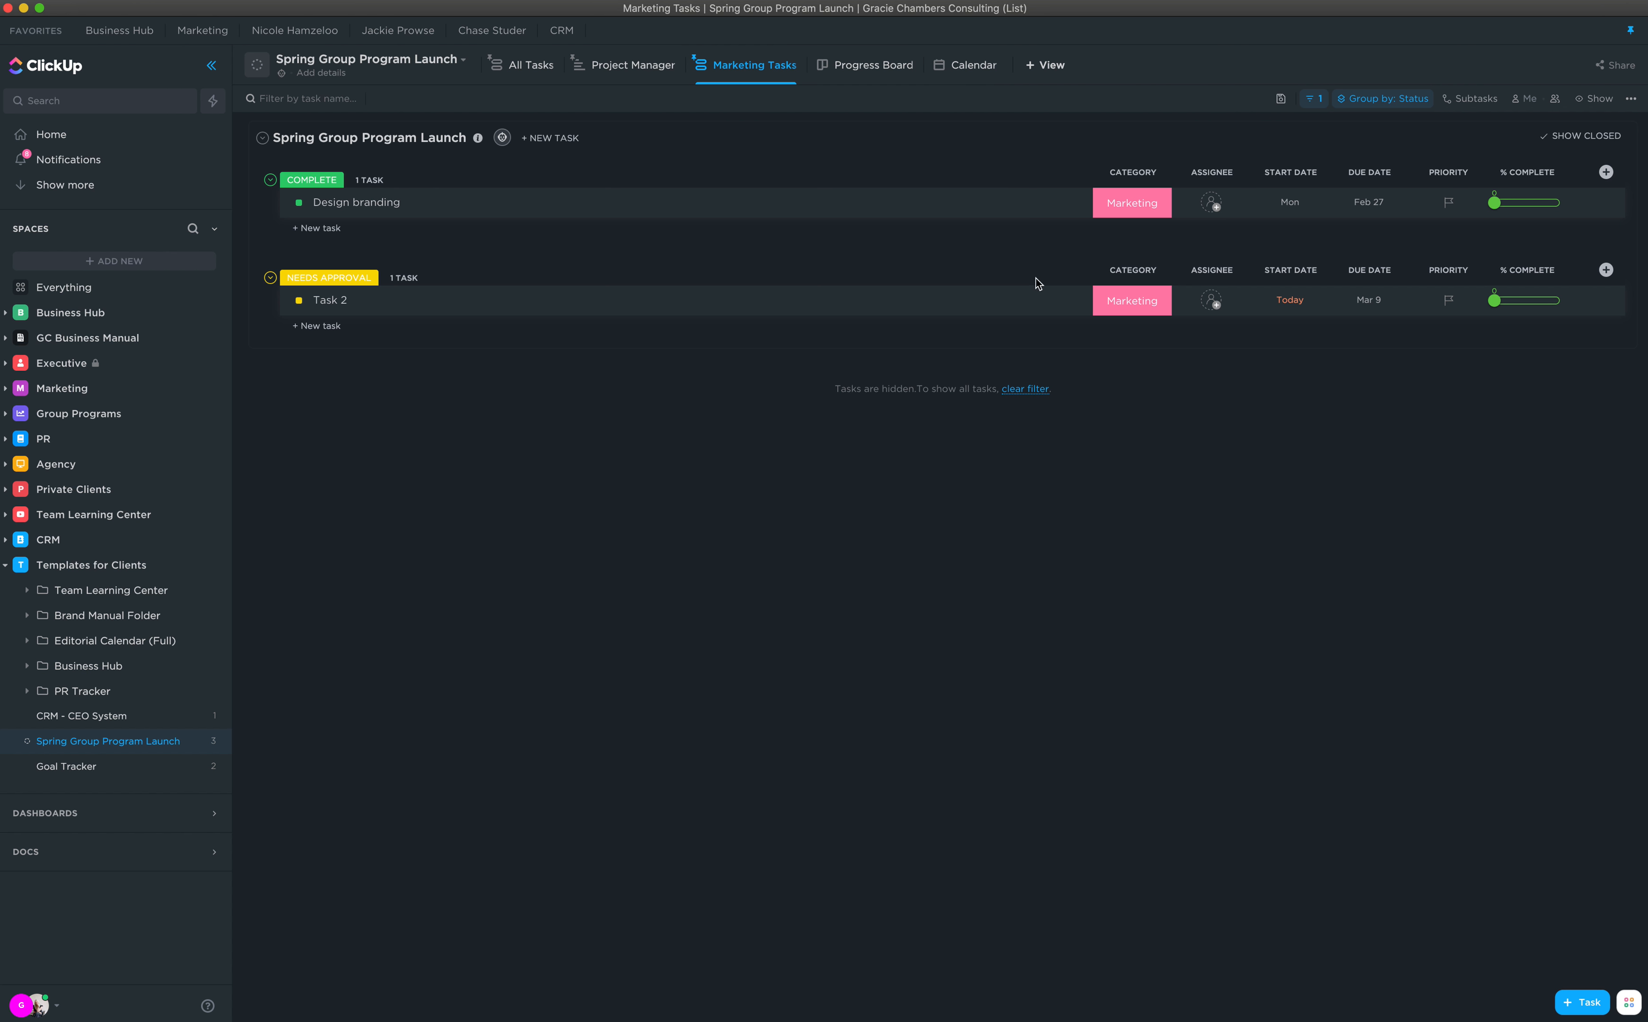
click(535, 68)
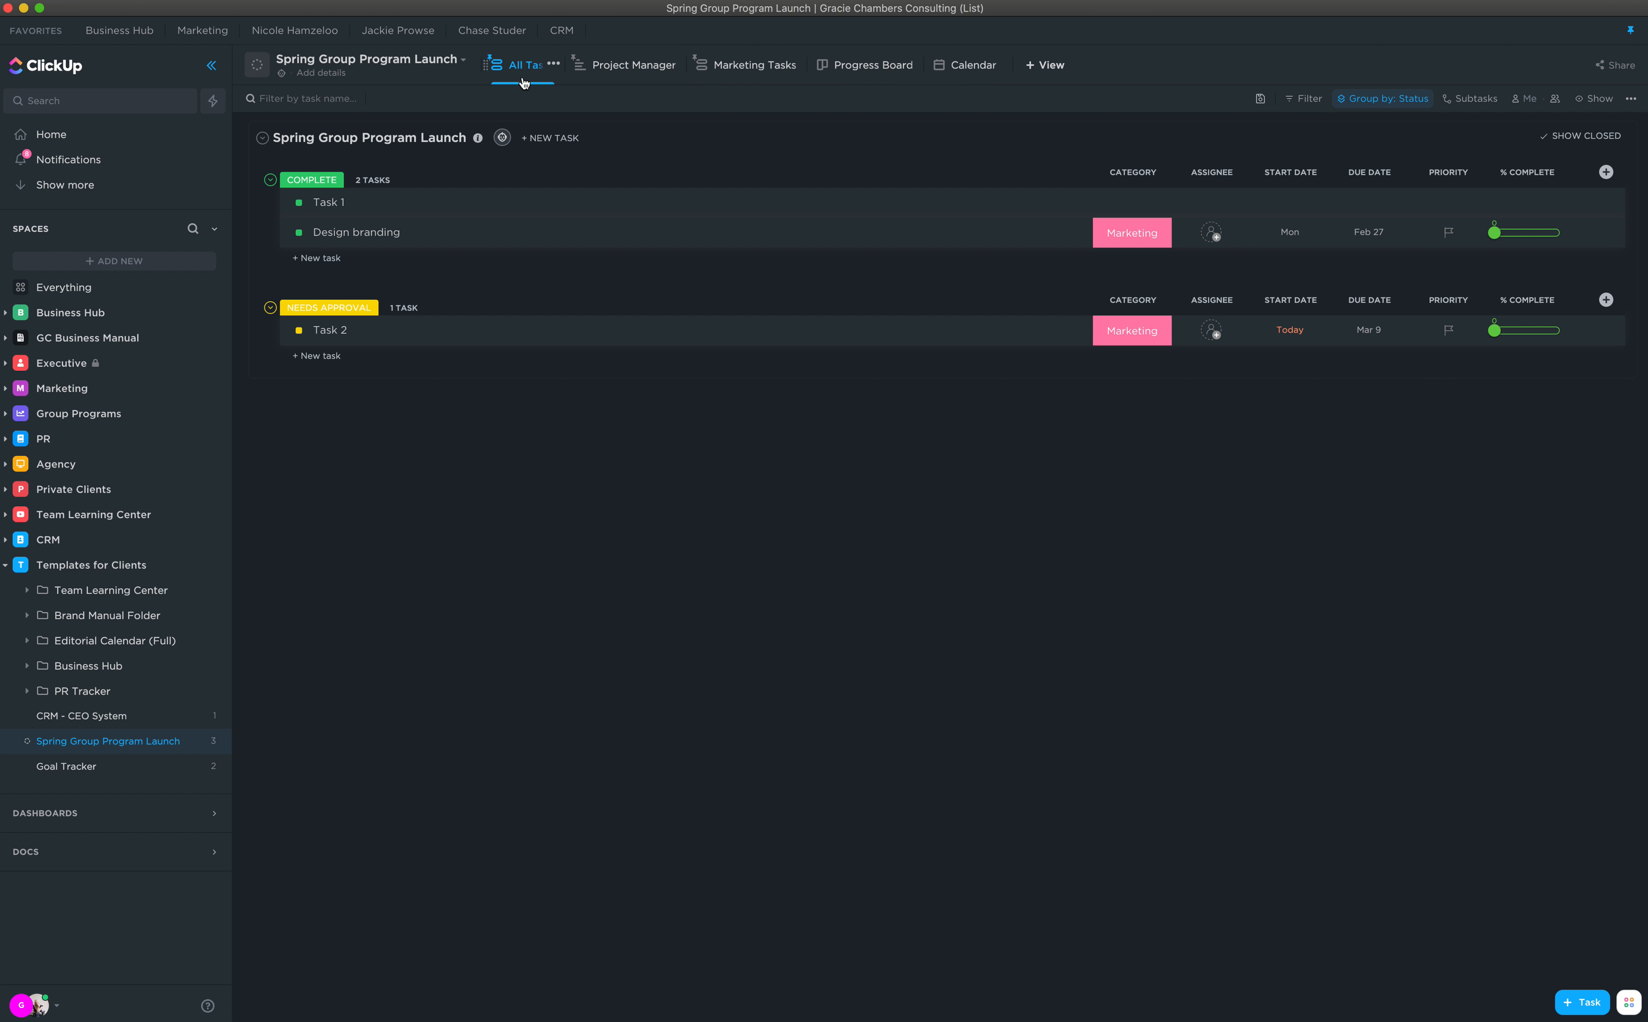
click(751, 64)
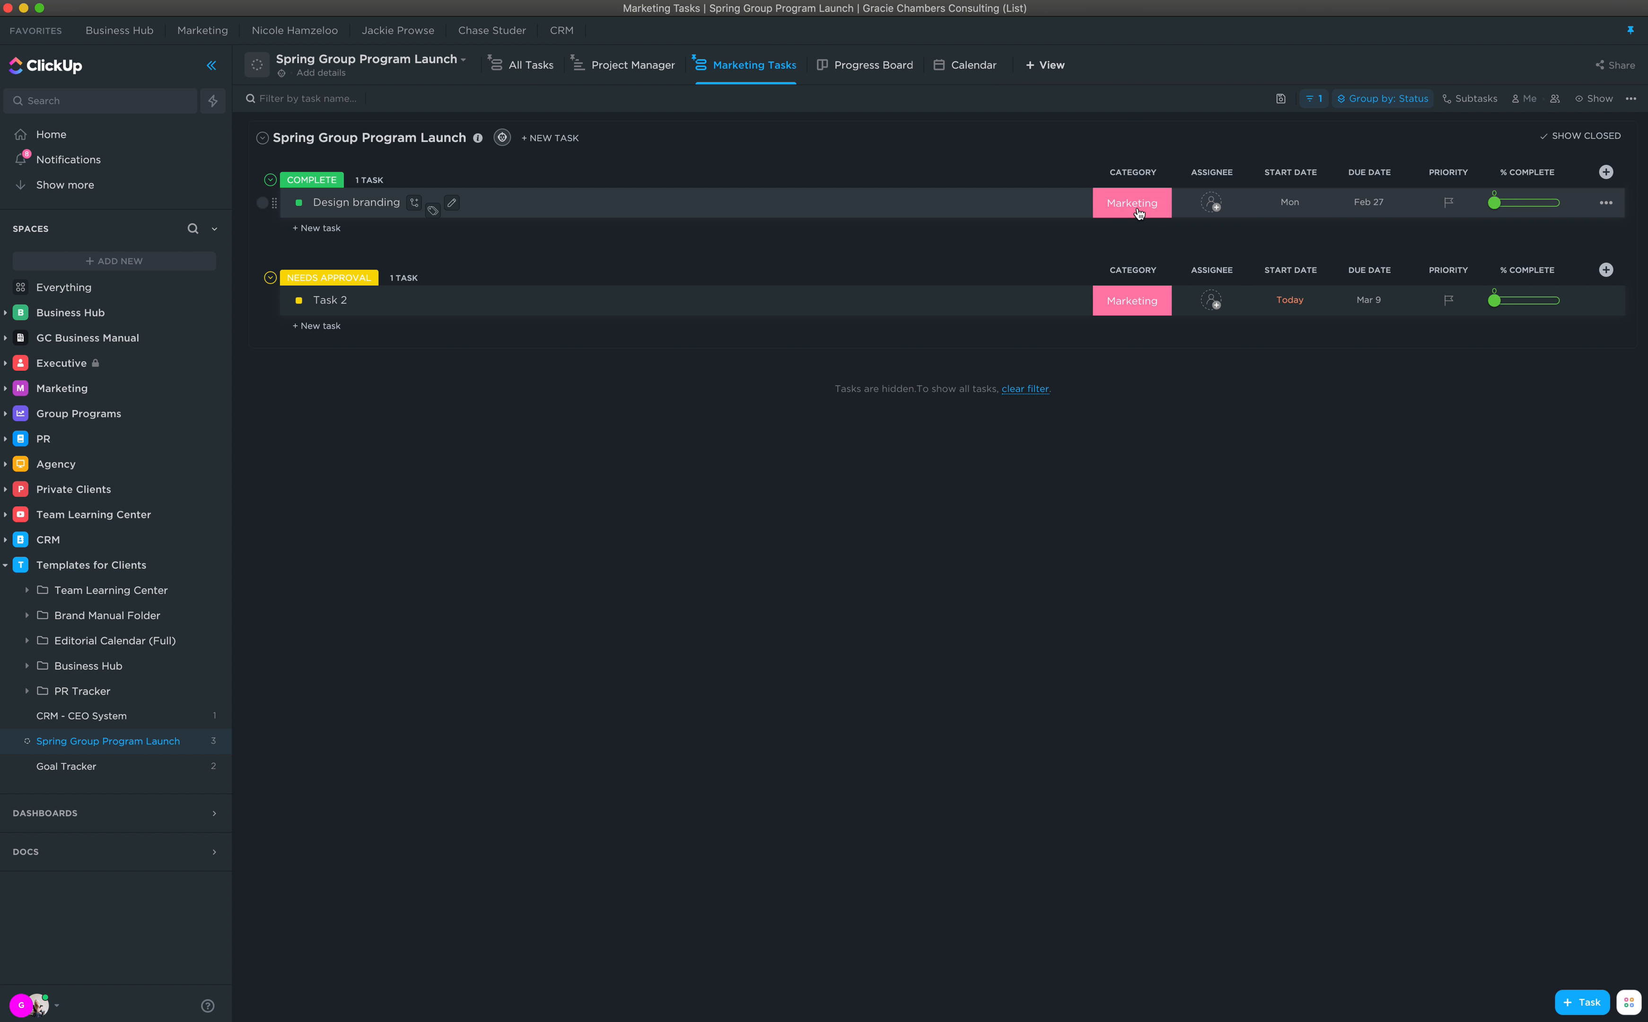
click(1317, 101)
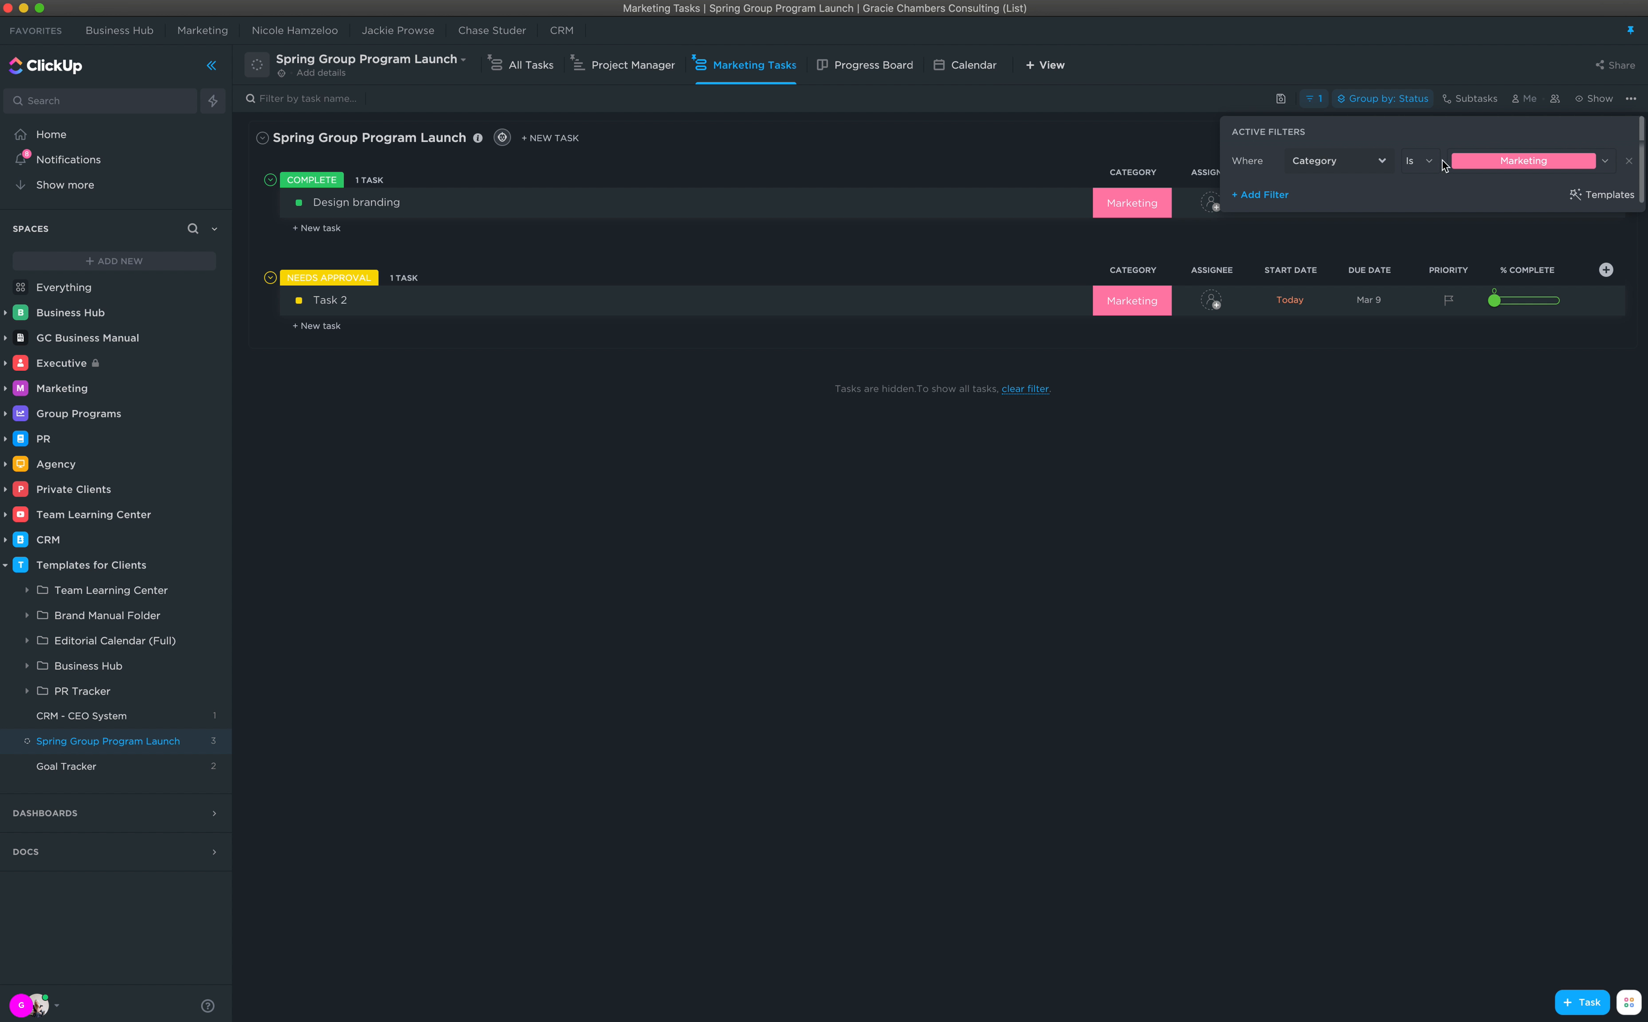
click(1517, 167)
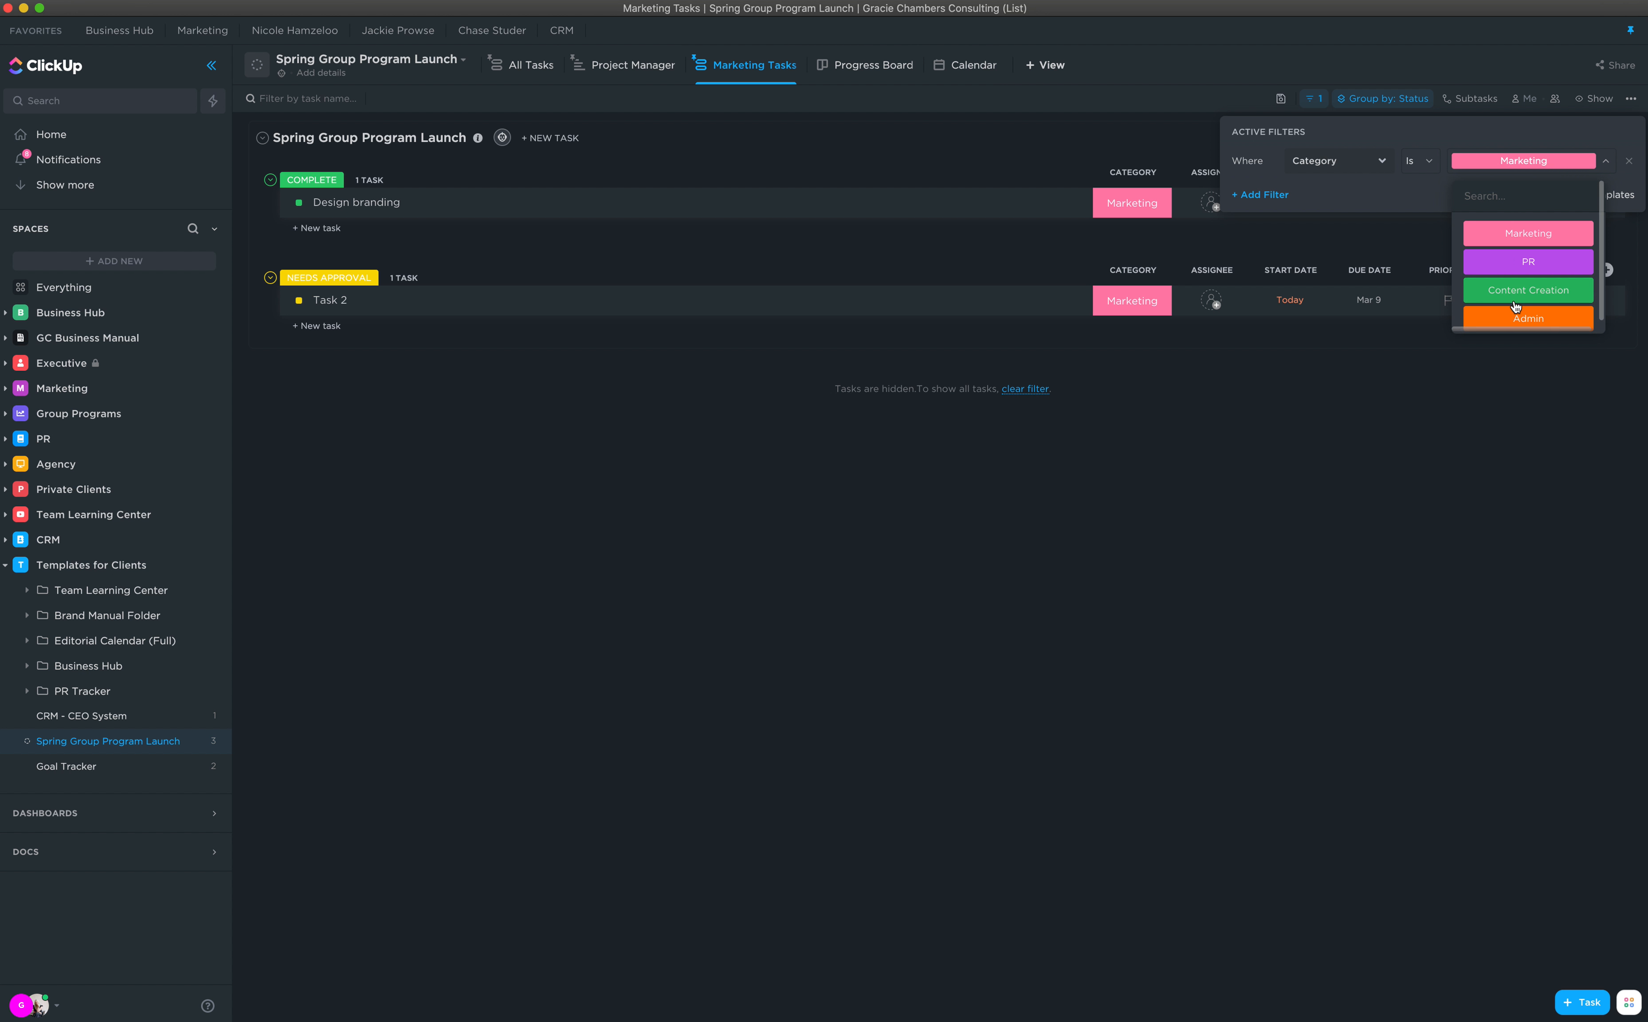
click(1522, 263)
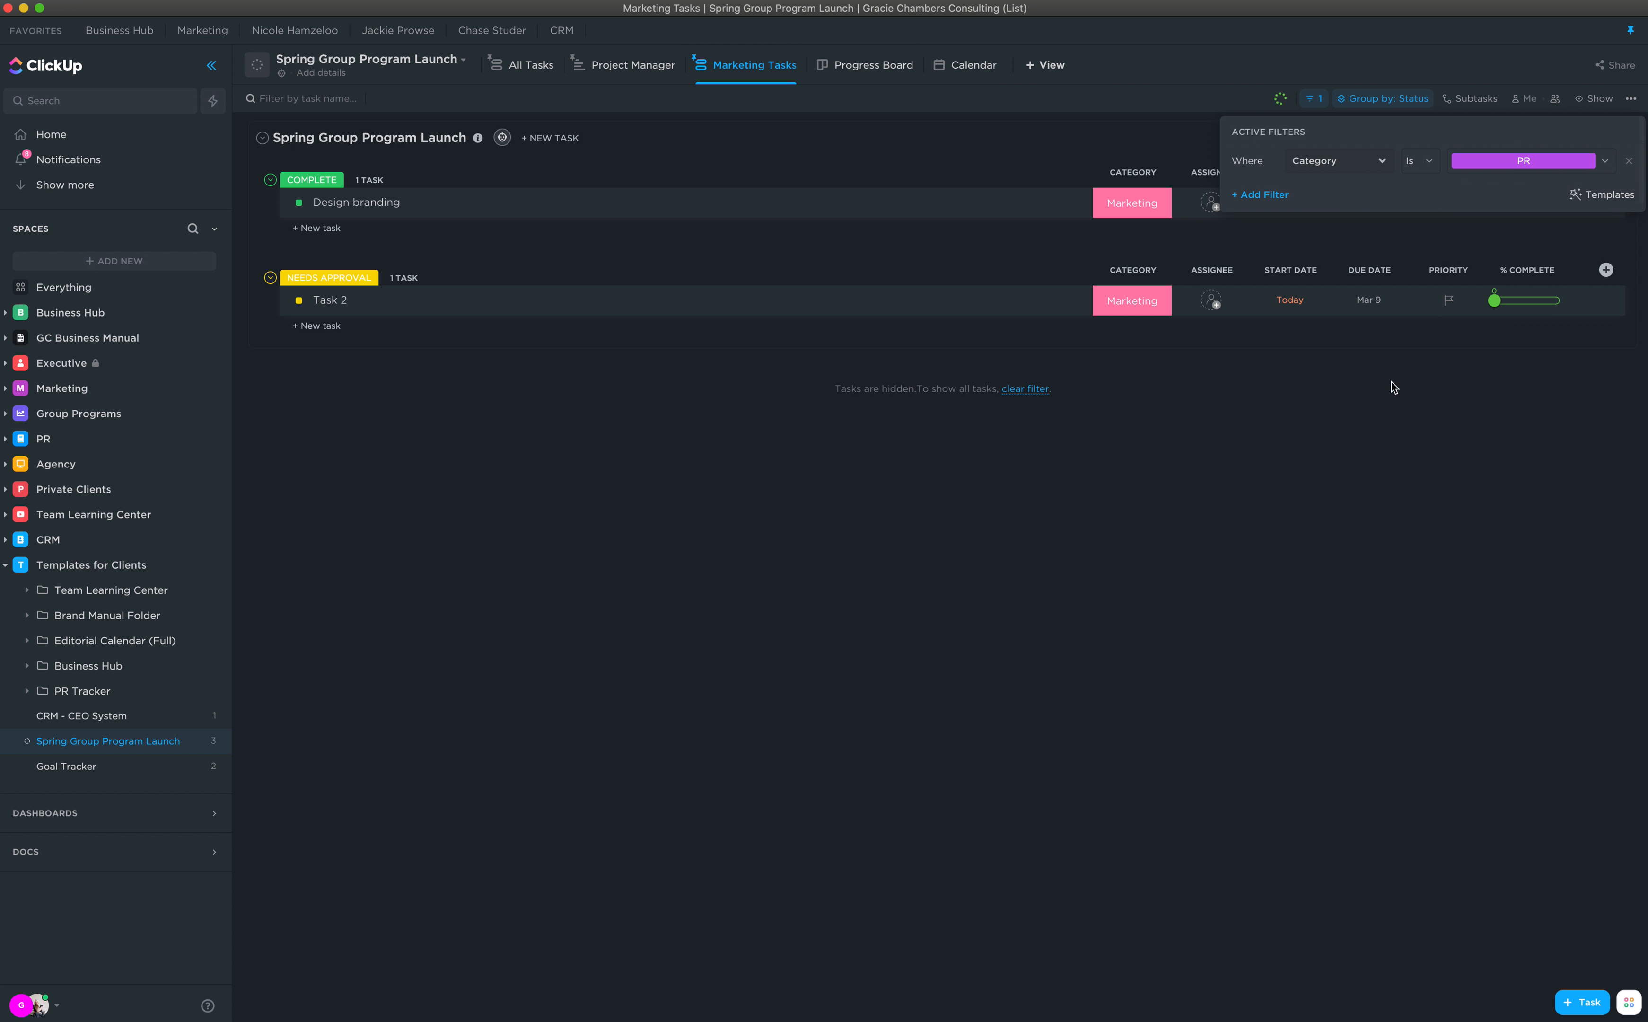
Step: Duplicate the Marketing Tasks view as a new view and rename the copy PR Tasks
click(1061, 168)
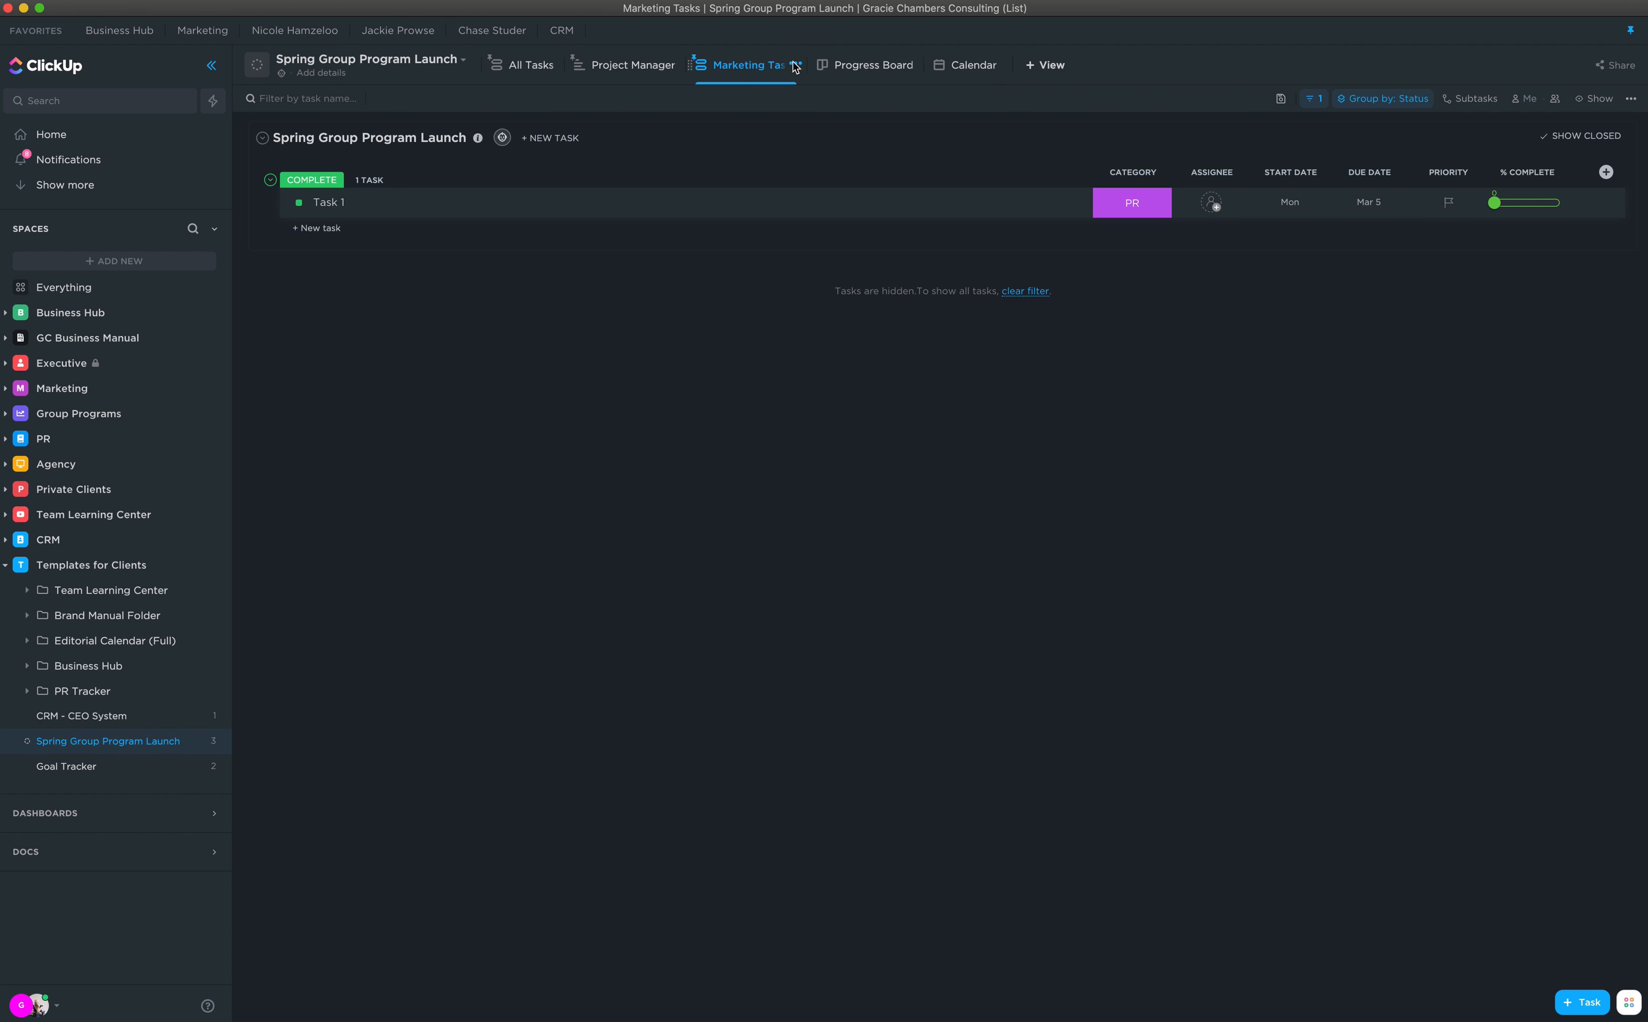
click(795, 65)
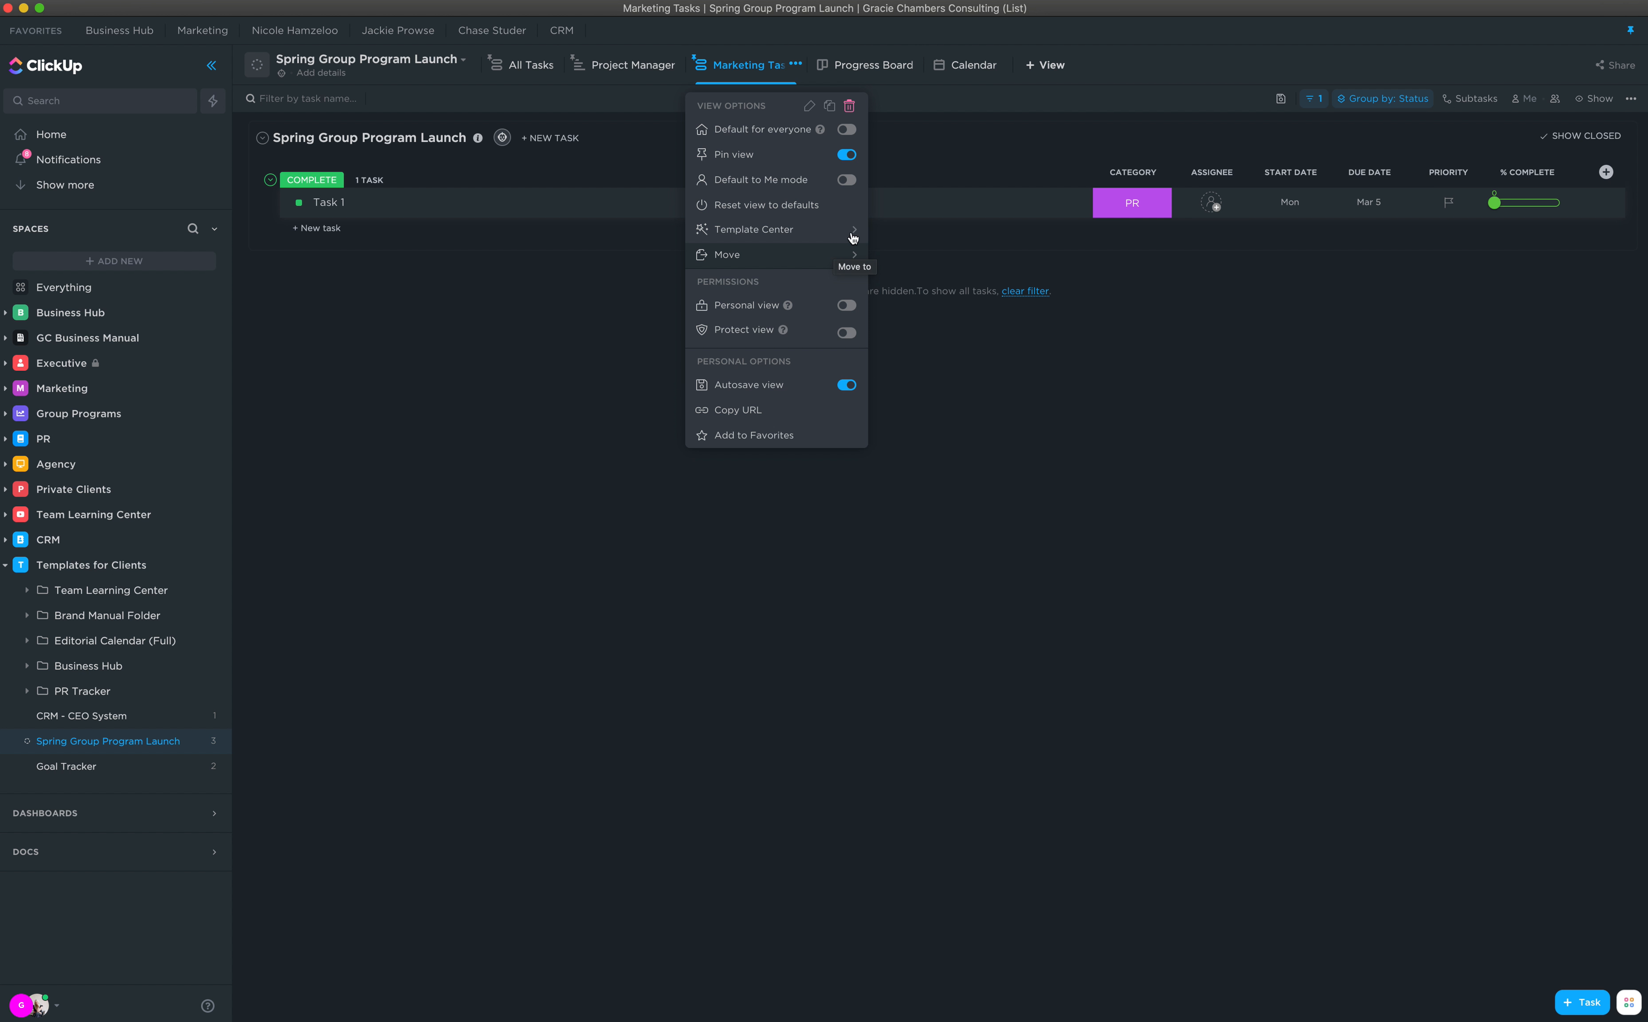
click(831, 107)
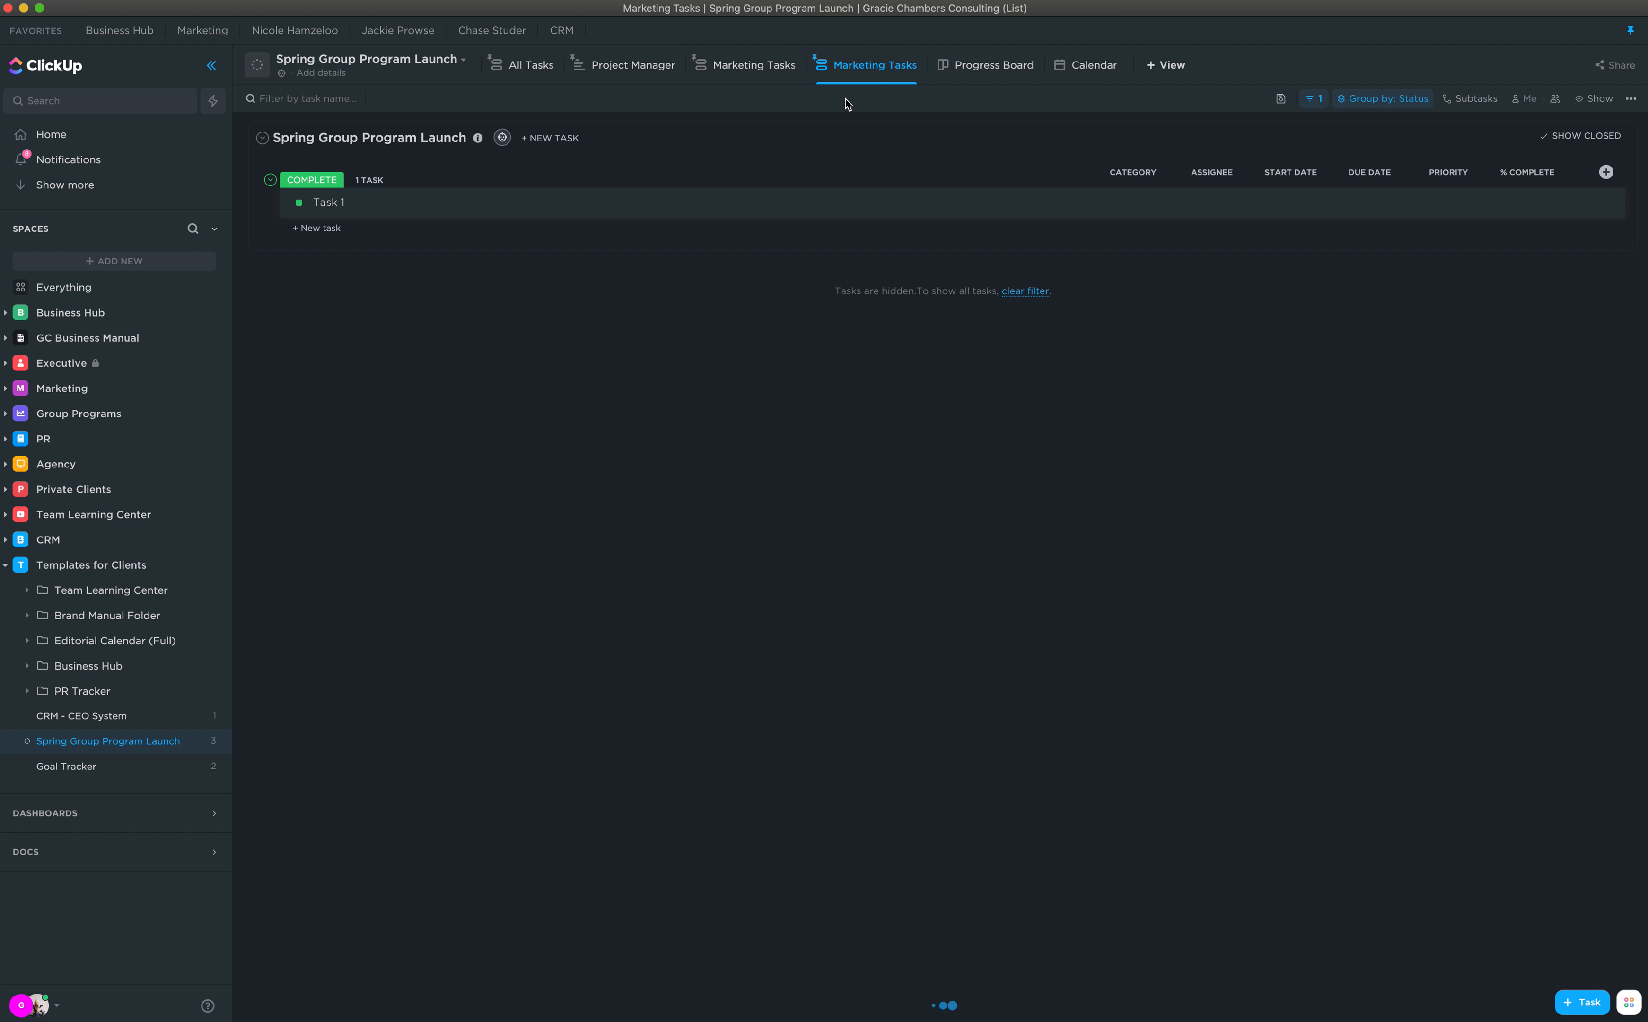
click(917, 66)
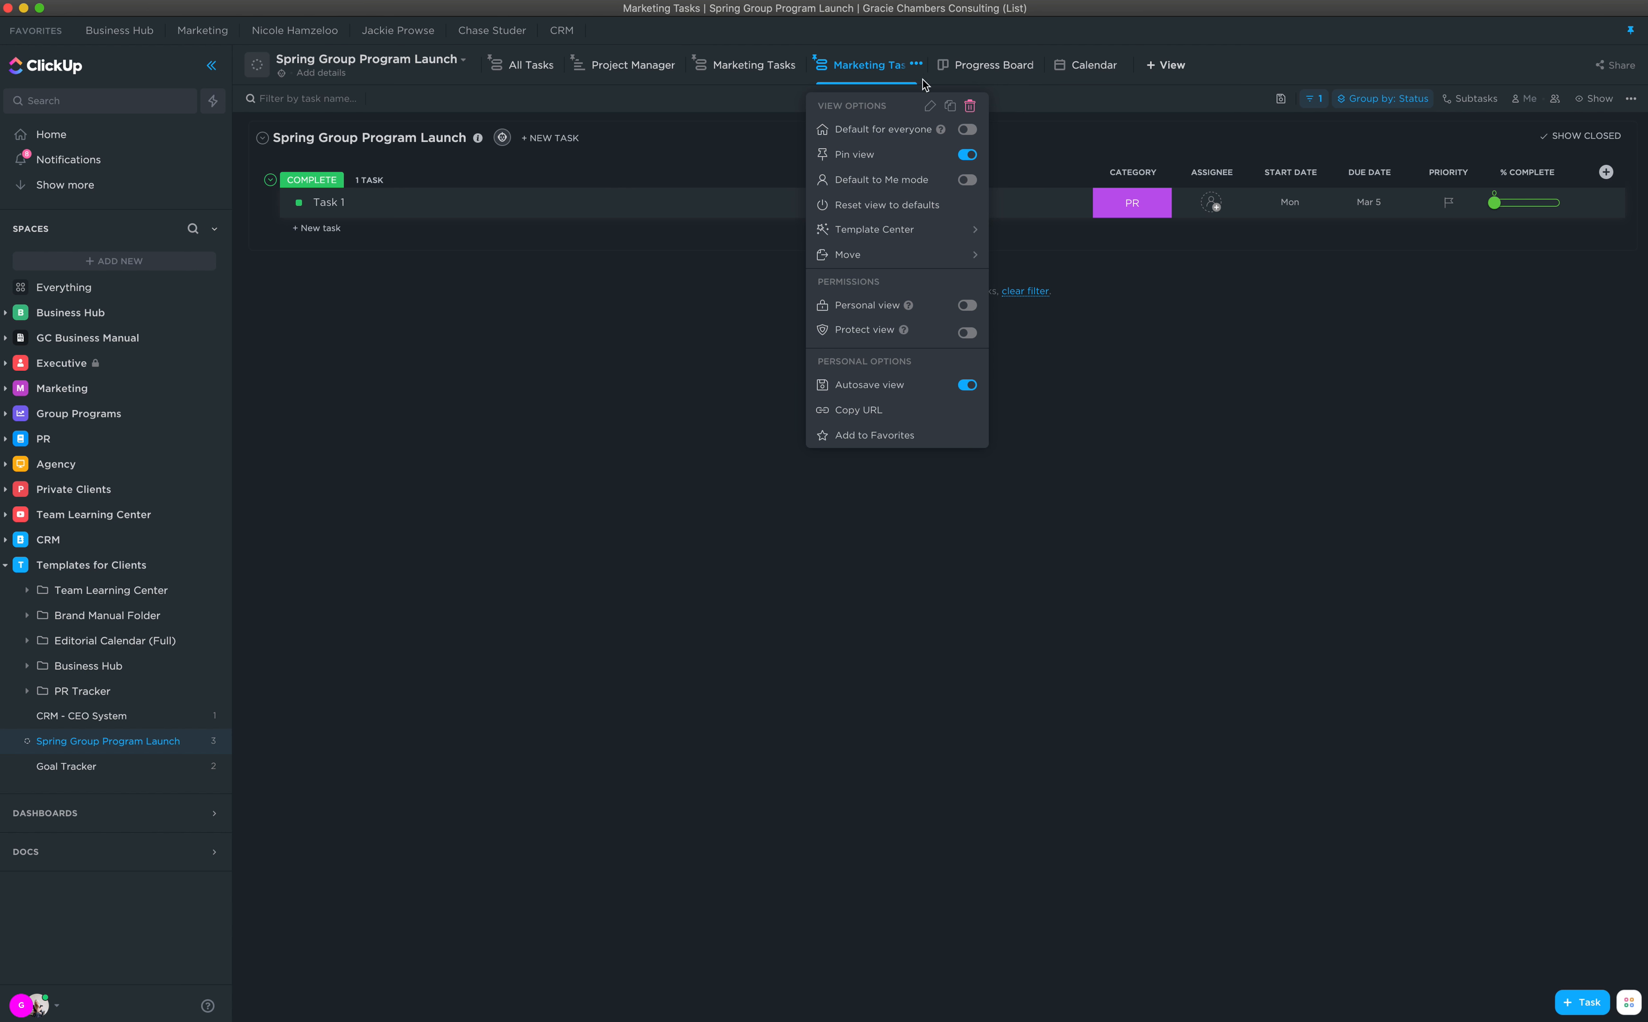
click(928, 111)
key(super+a)
text(PR Tasks)
key(Return)
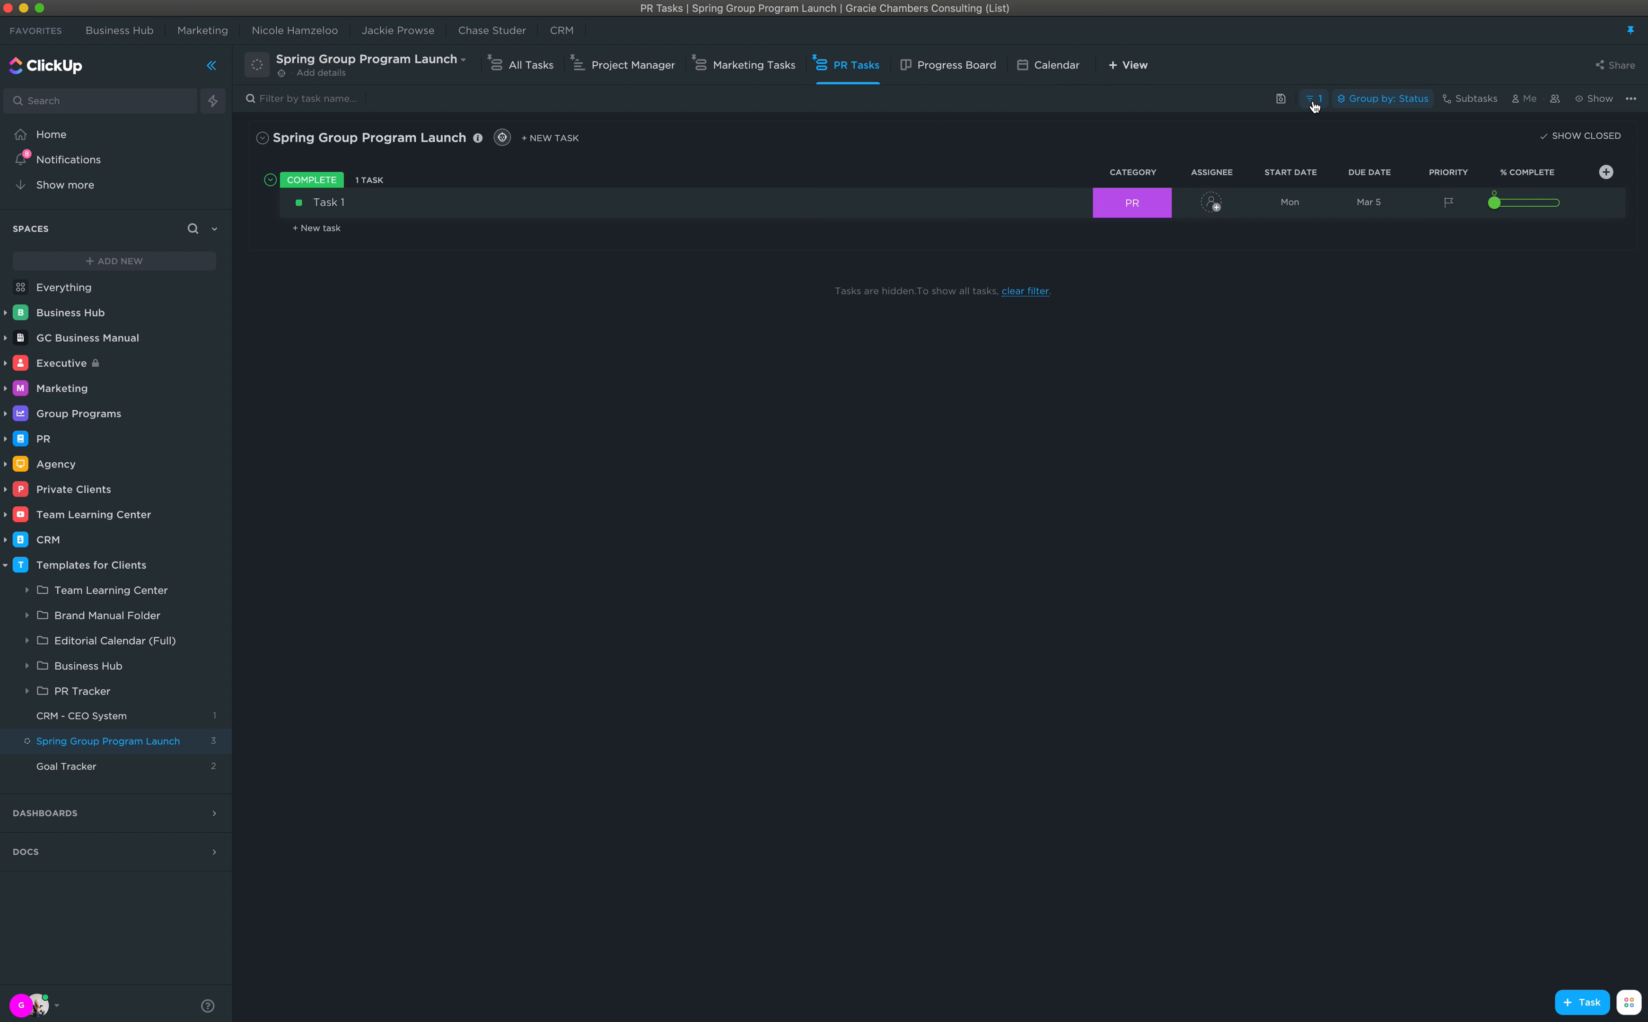
Step: Set the Marketing Tasks view's Category filter back to Marketing
click(1314, 102)
click(769, 68)
click(769, 68)
click(1314, 100)
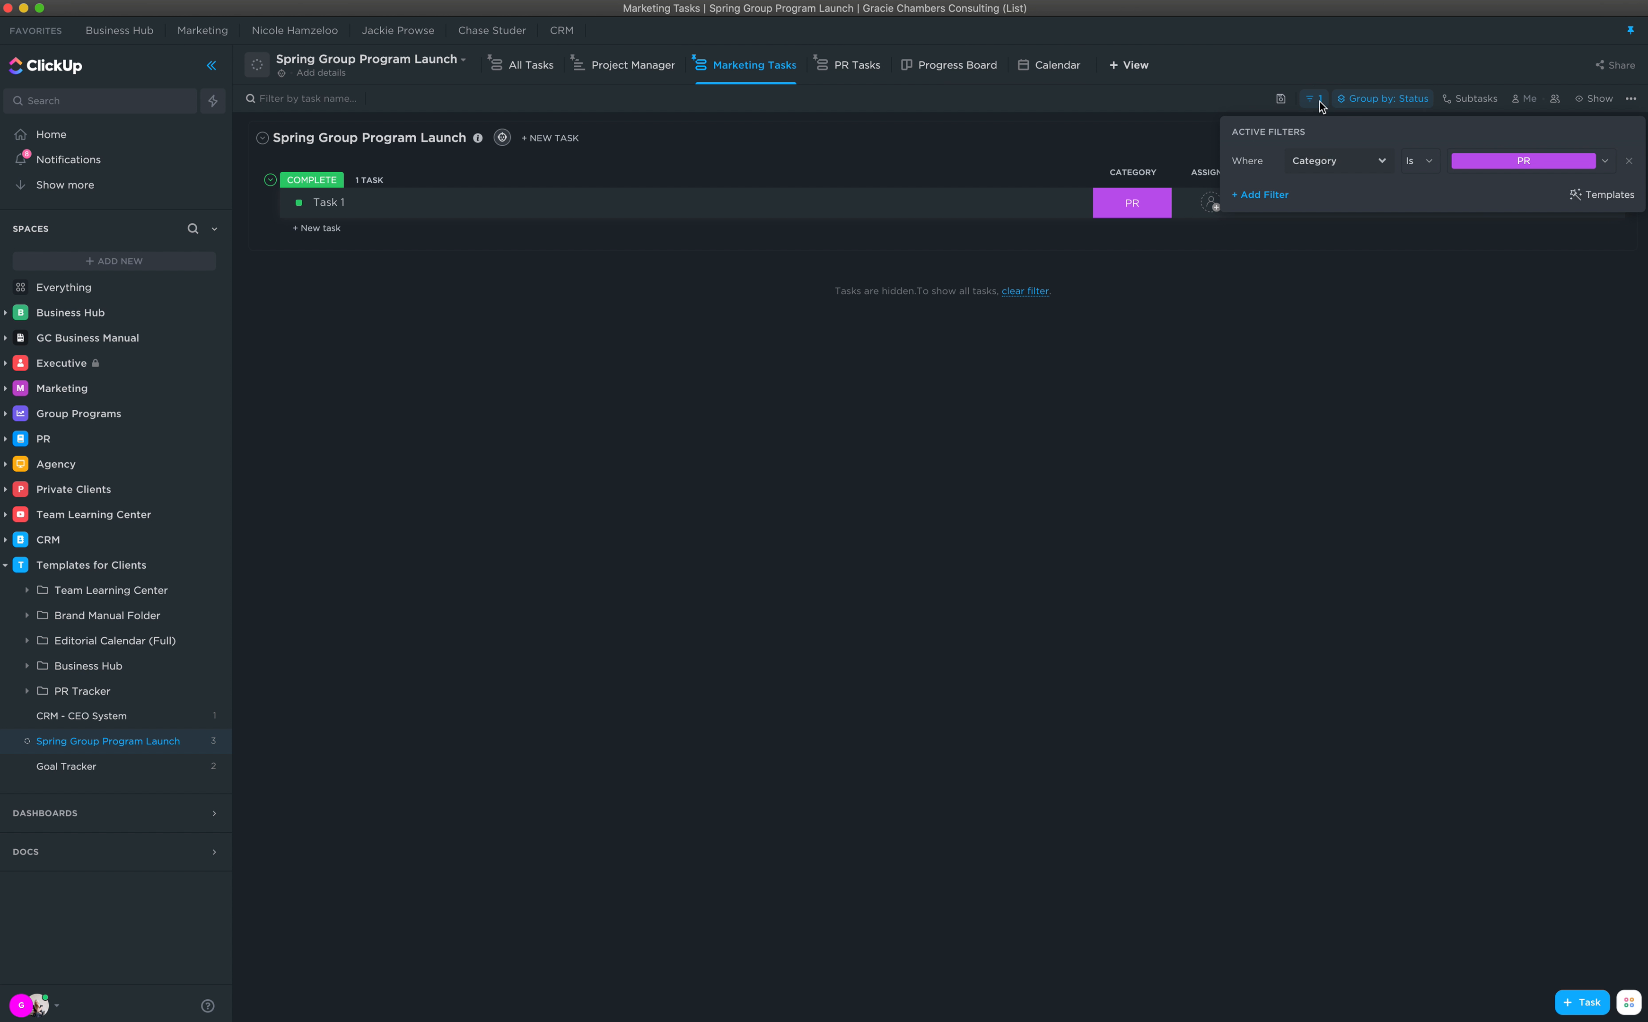
click(1554, 165)
click(1556, 232)
click(1451, 290)
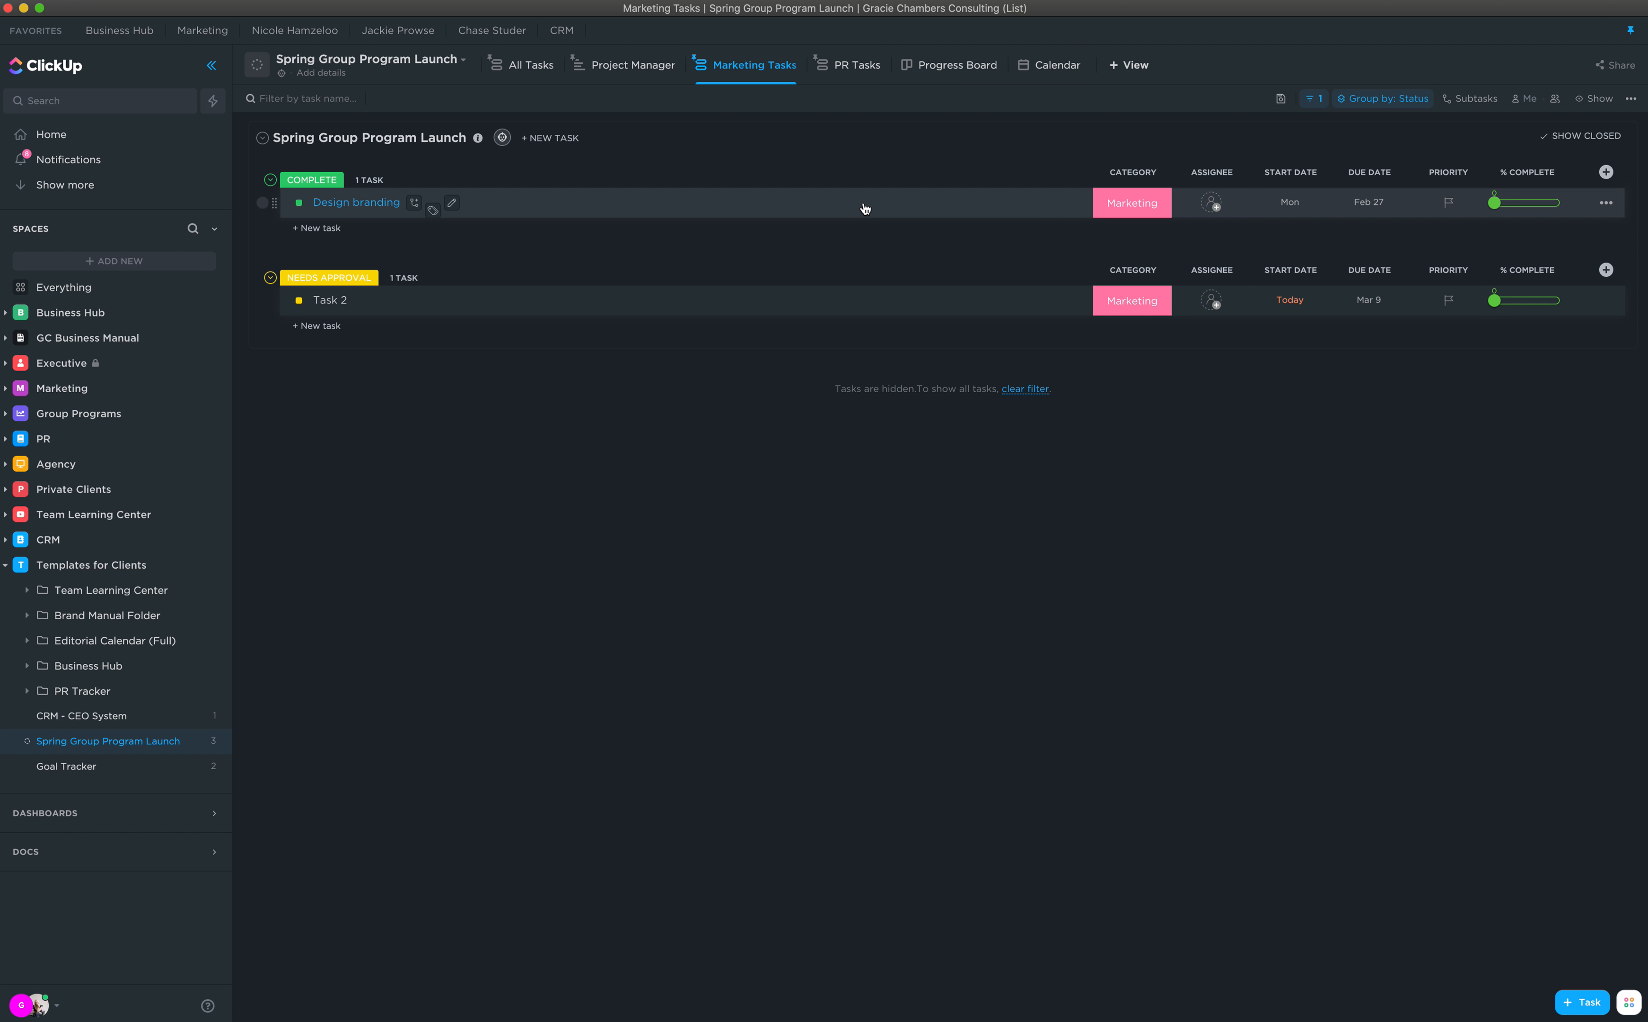
Step: Review the list in the Calendar, Project Manager, Progress Board and All Tasks views
click(1028, 68)
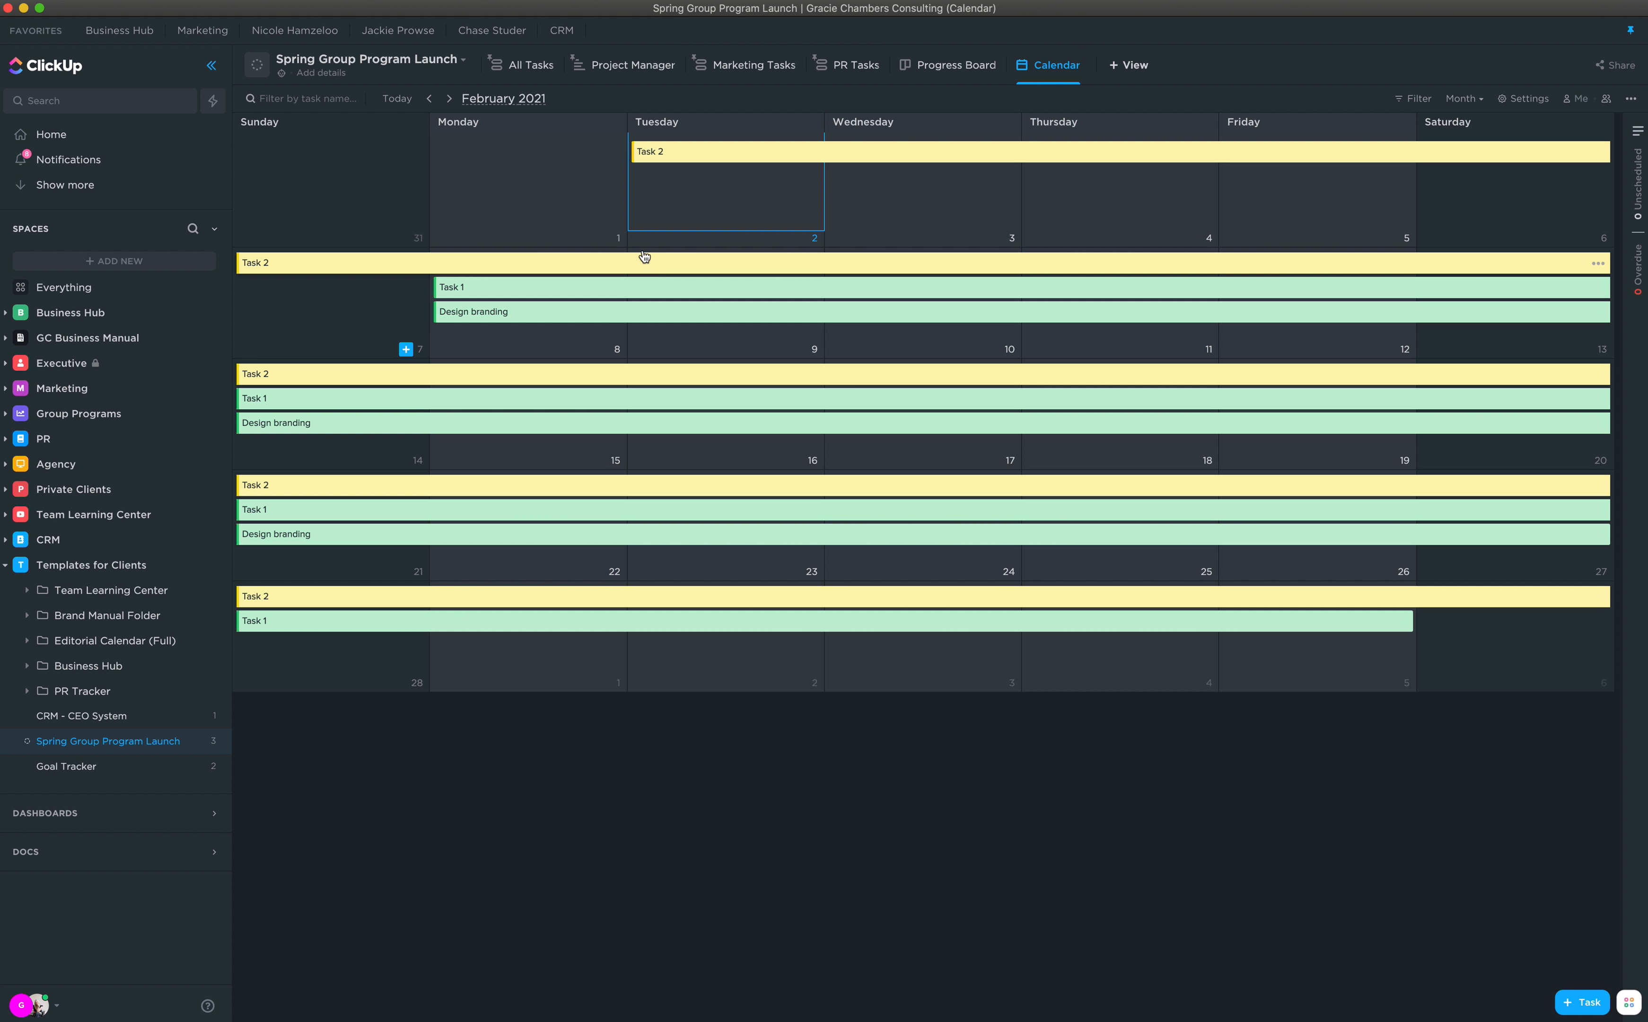
click(602, 65)
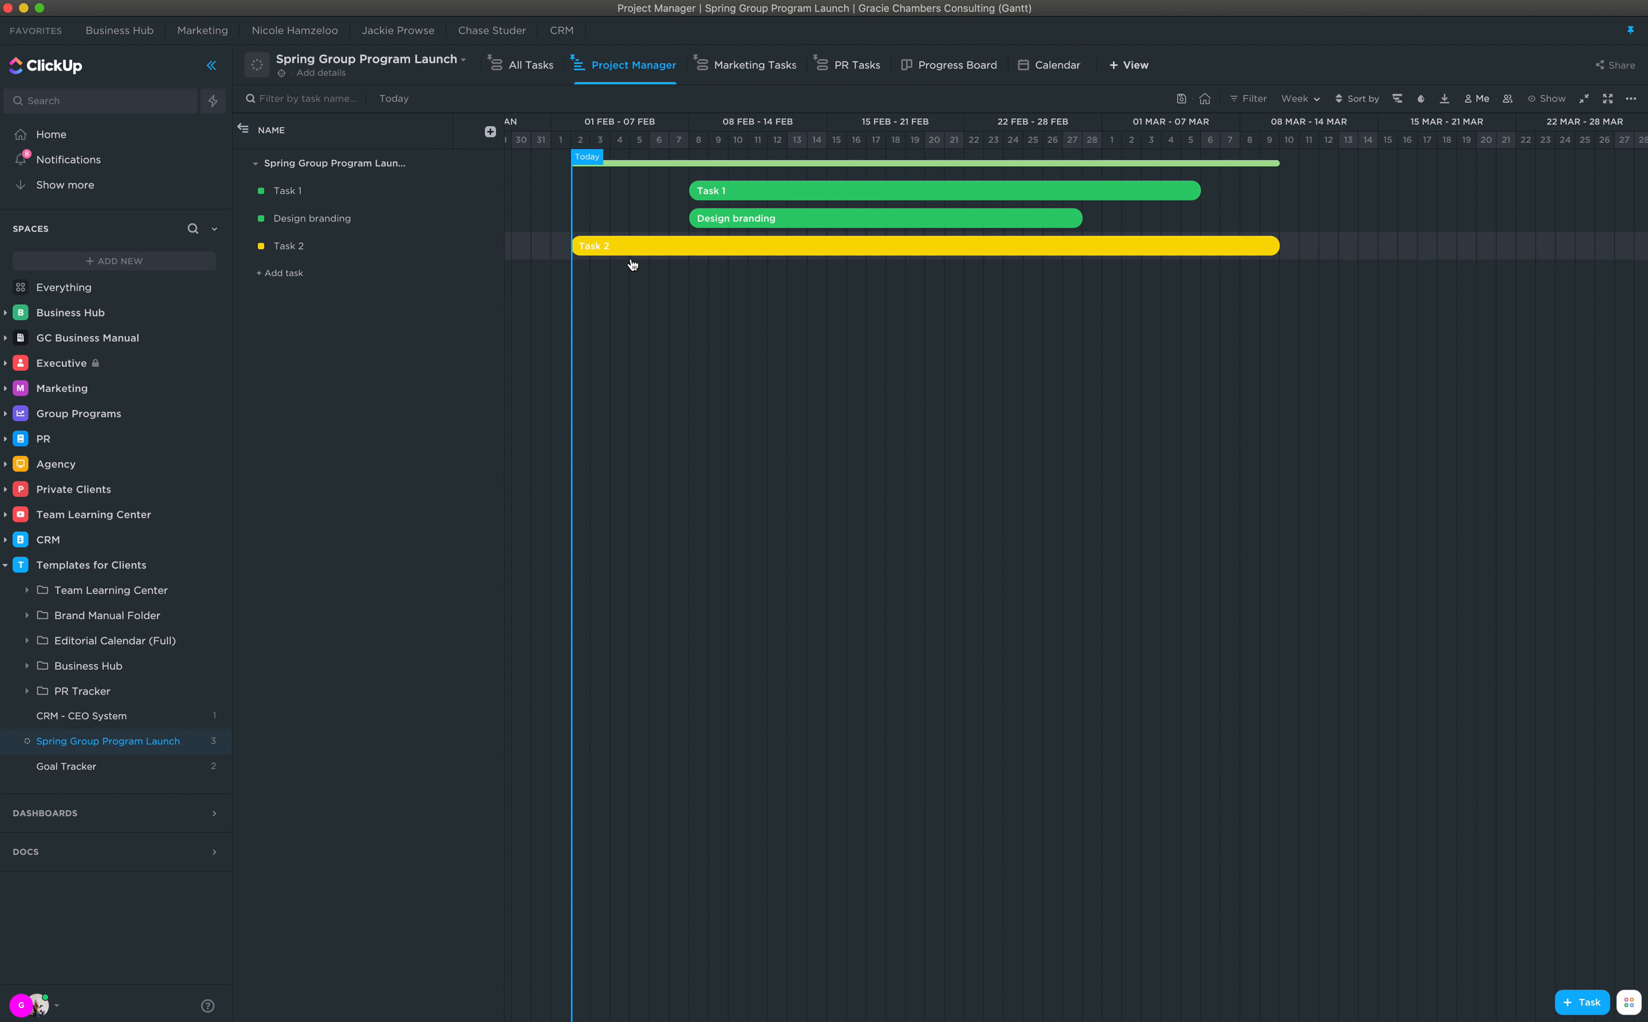
click(971, 66)
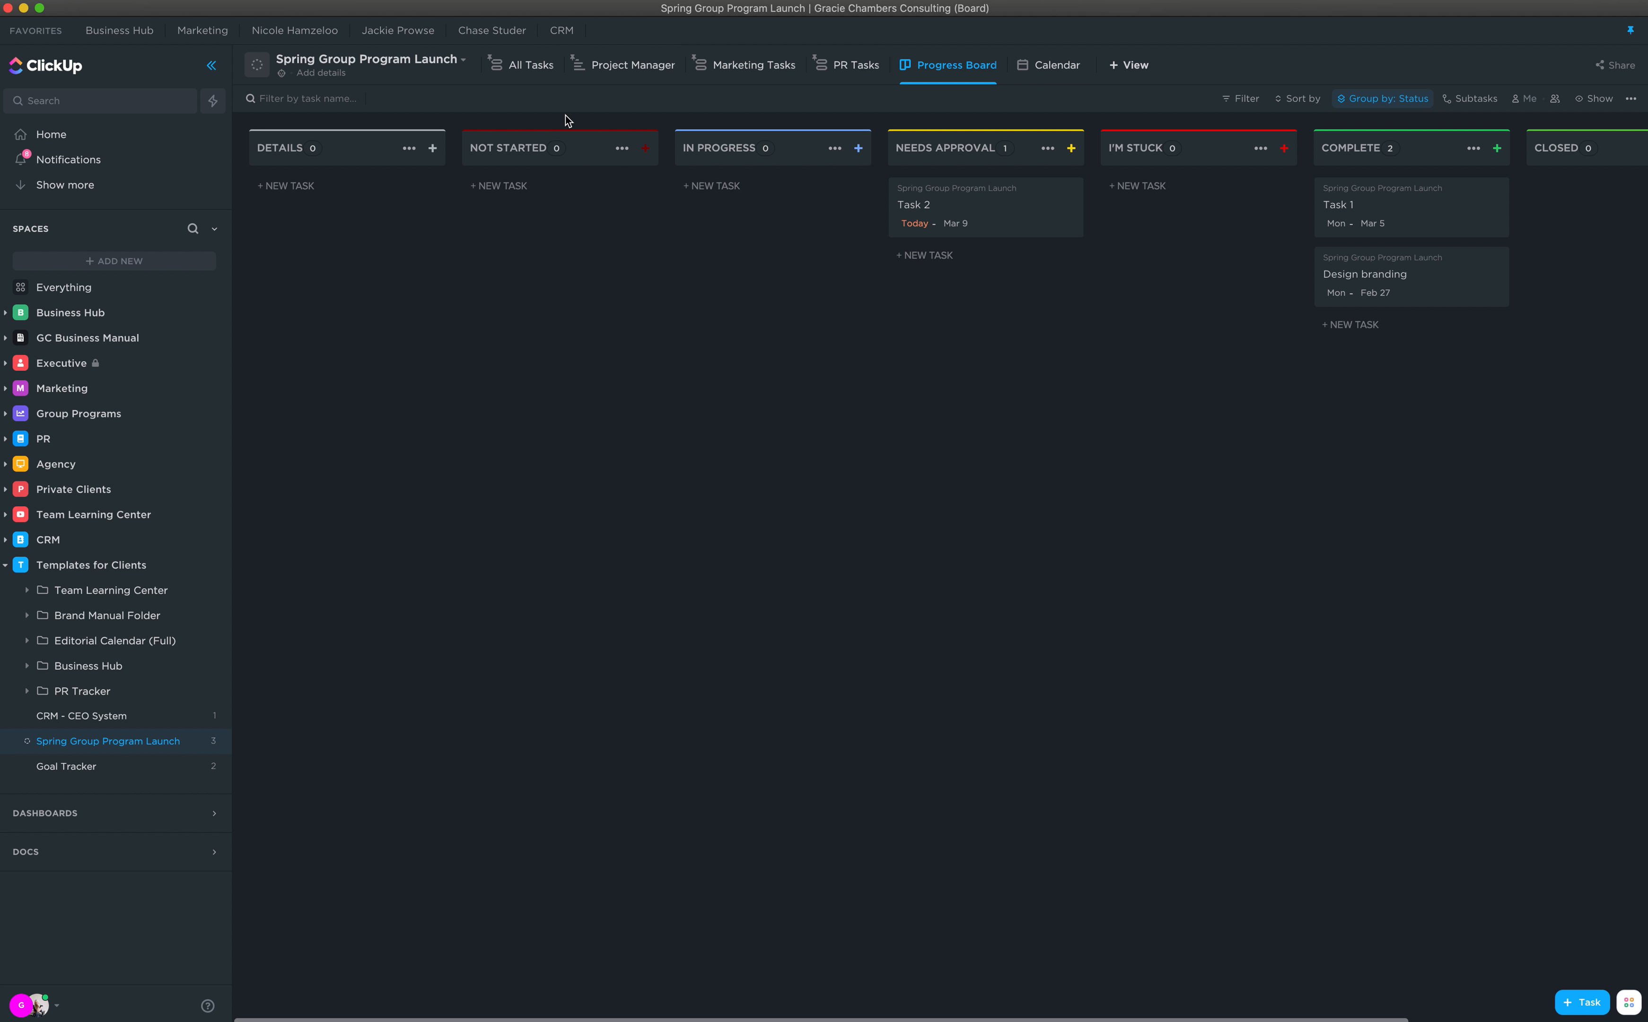
click(531, 64)
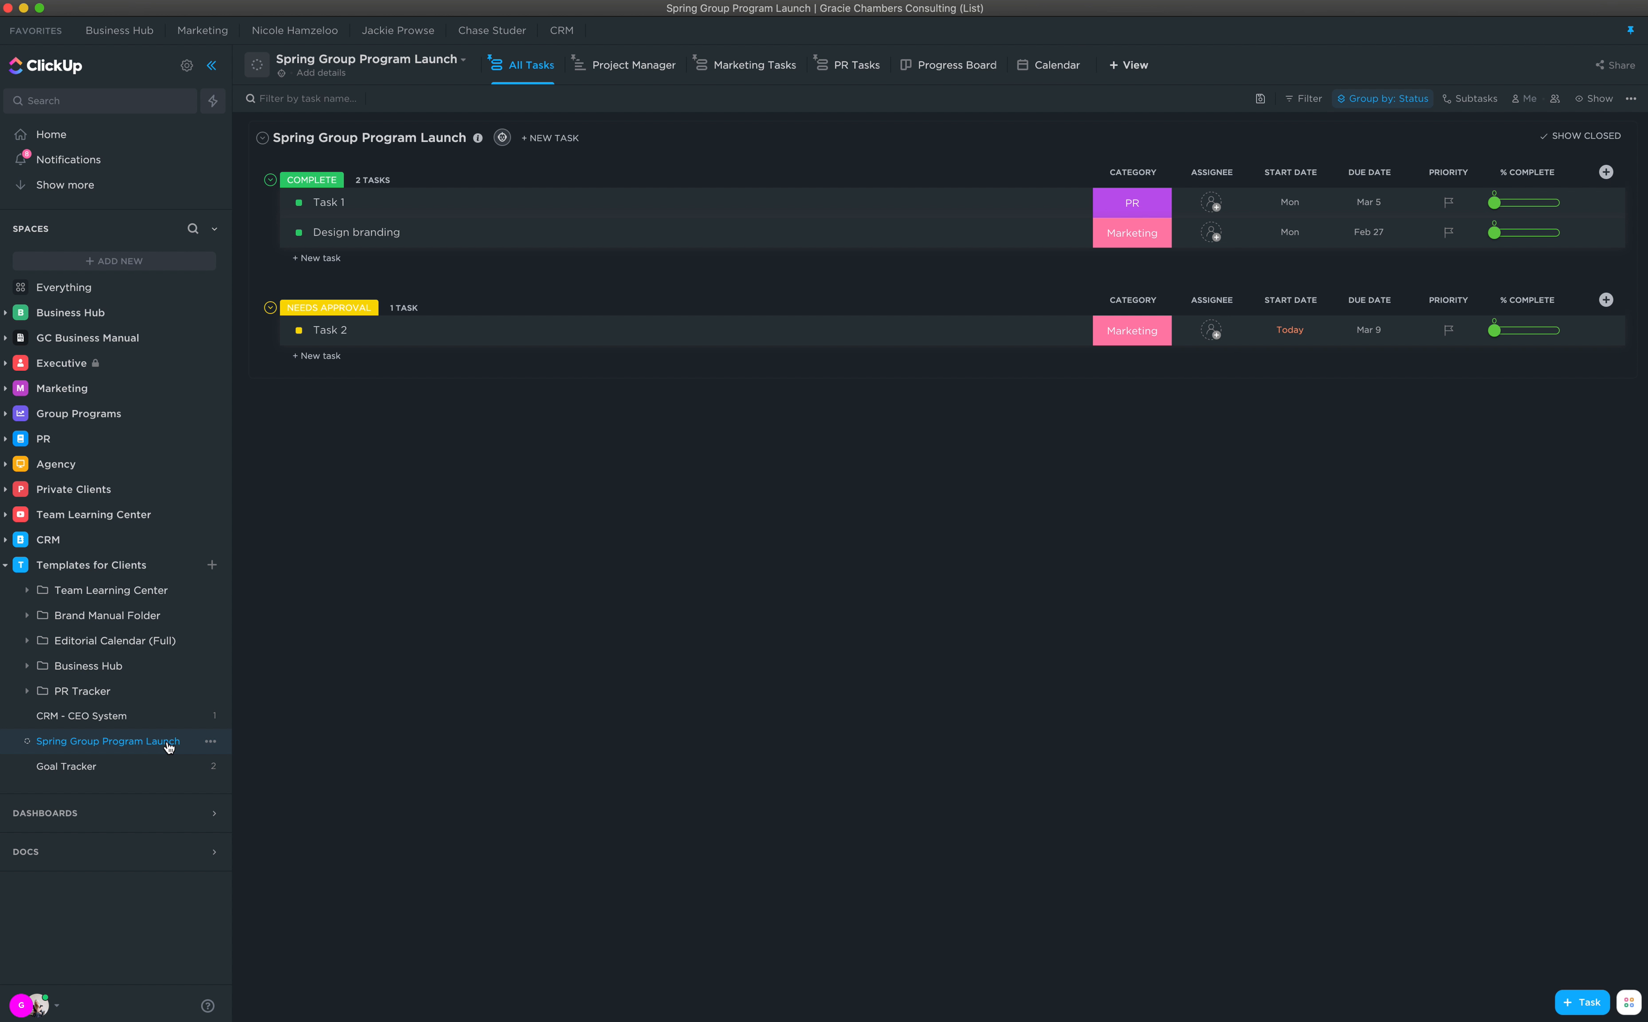
Step: Rename the Spring Group Program Launch list to Launch Template
click(210, 742)
click(240, 734)
key(BackSpace)
text(laun)
key(ctrl+a)
text(Launch Template)
key(Return)
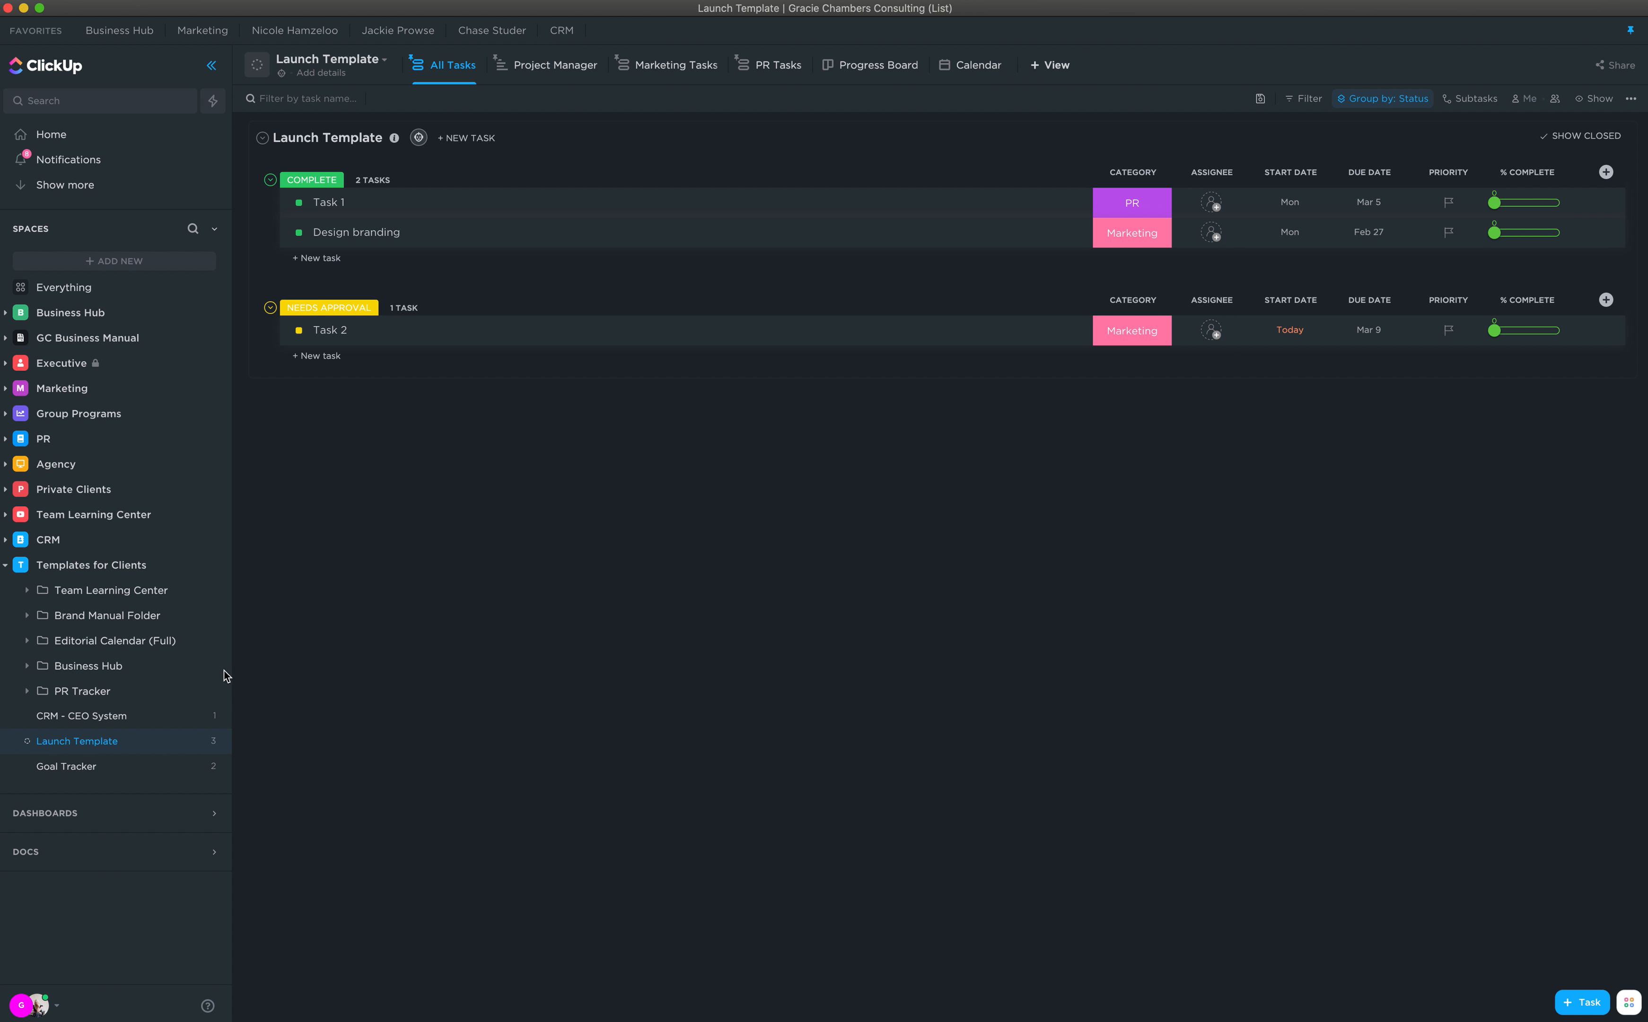
click(211, 741)
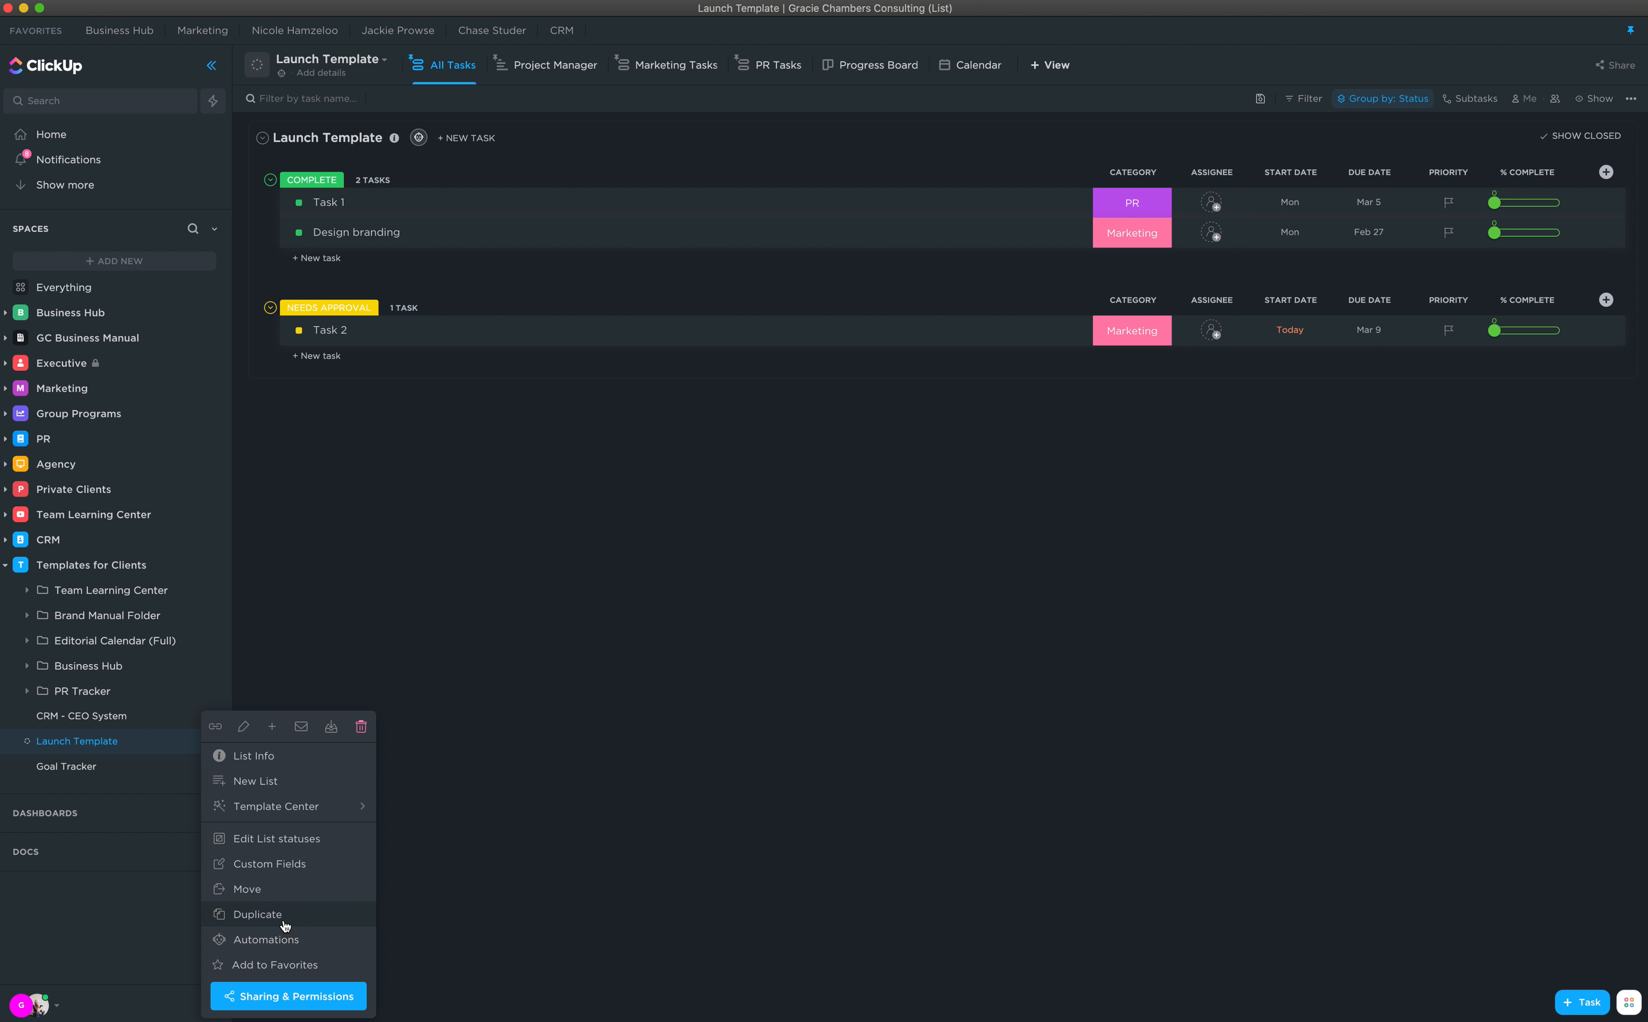
click(359, 599)
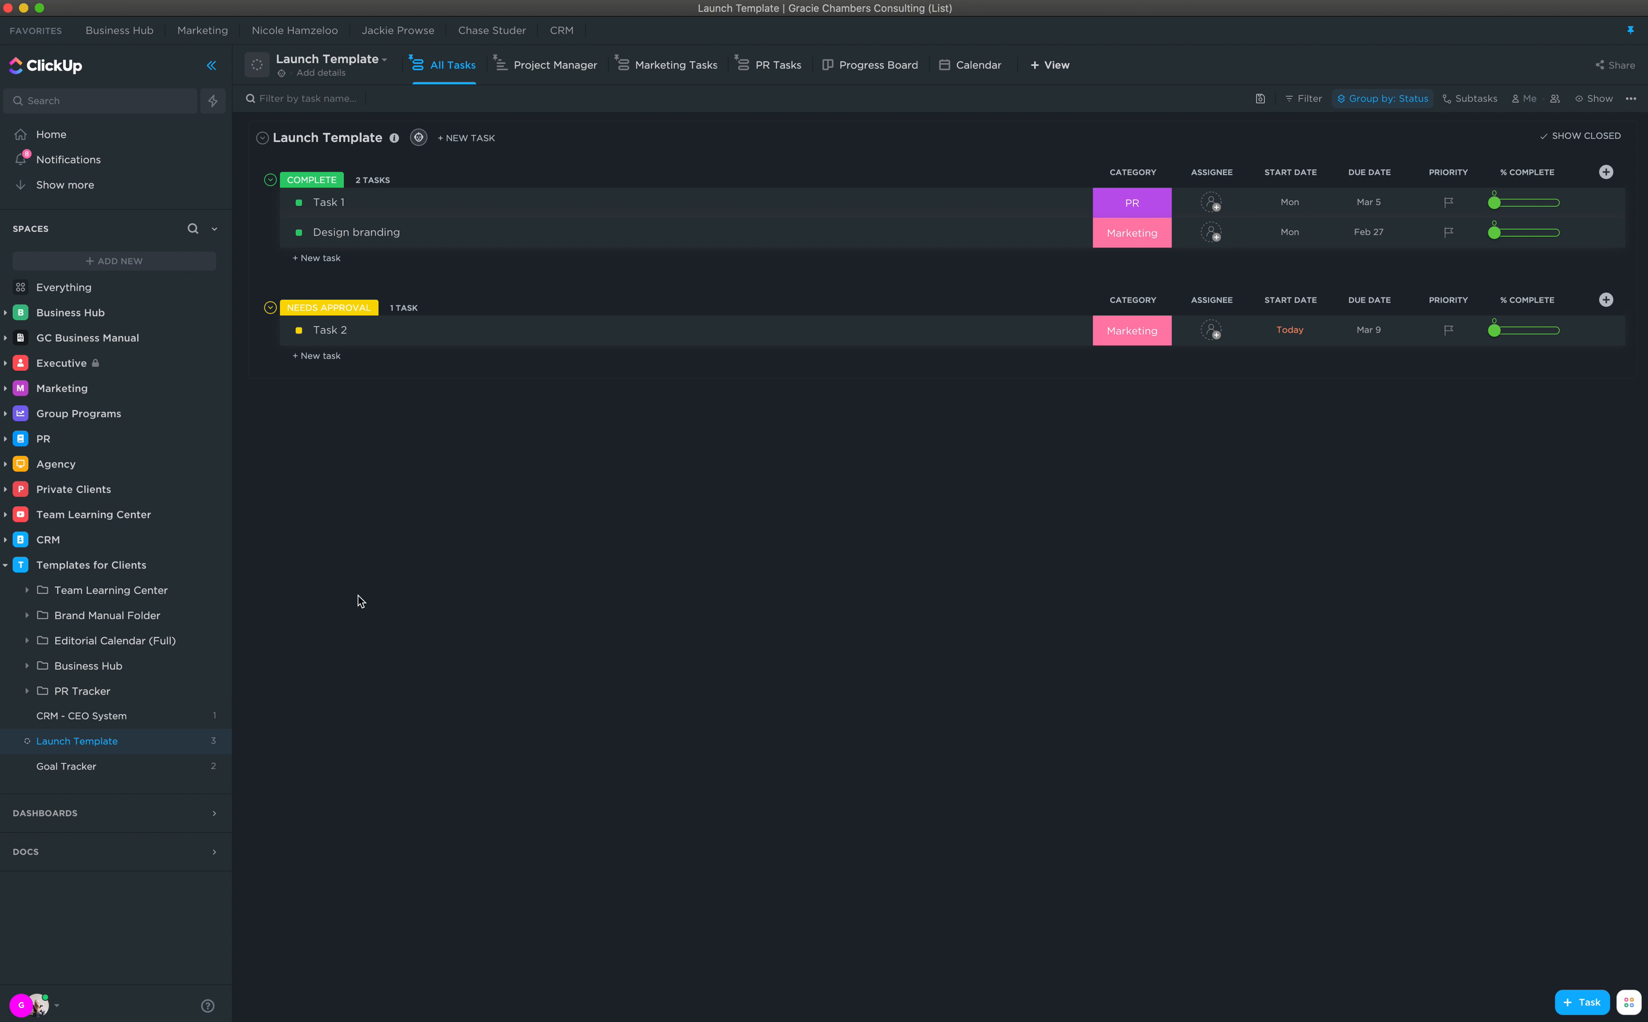